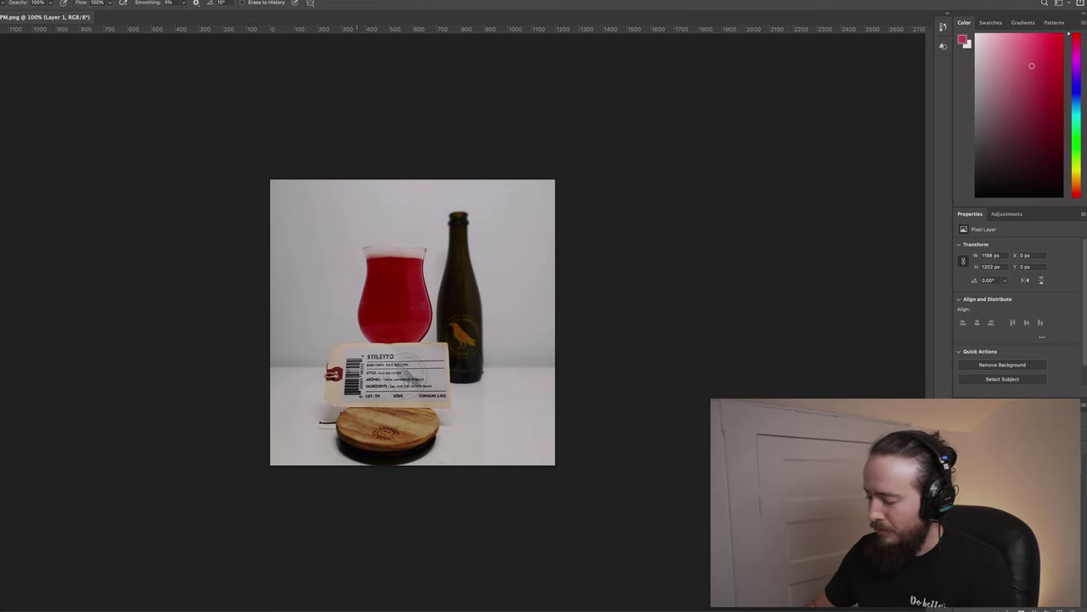
# Step: Zoom in to a moderate close-up of the red beer glass
pyautogui.hotkey('ctrl', '+')
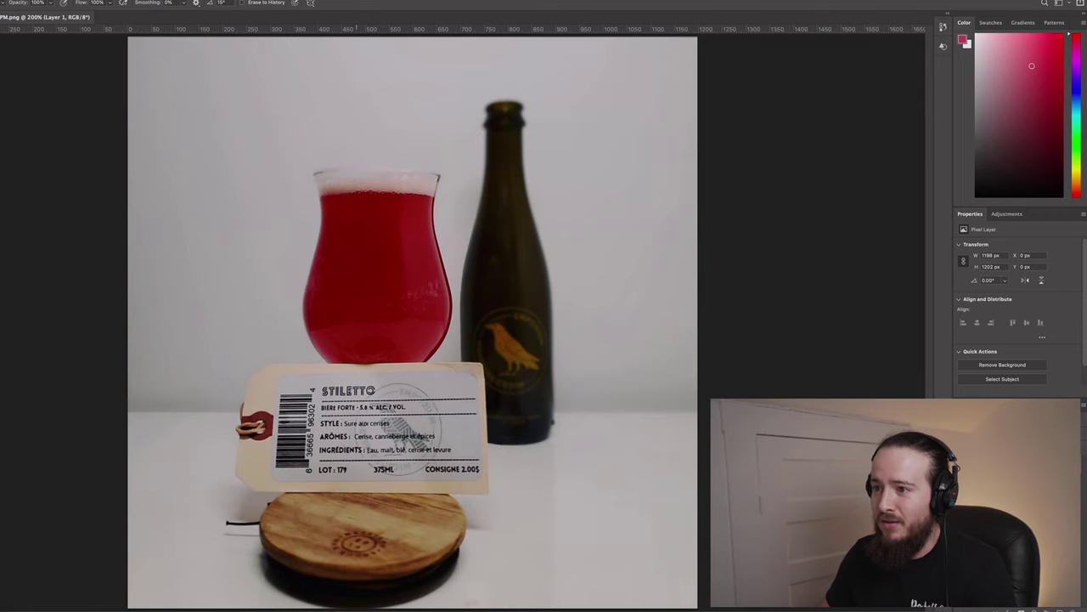
pyautogui.hotkey('ctrl', '+')
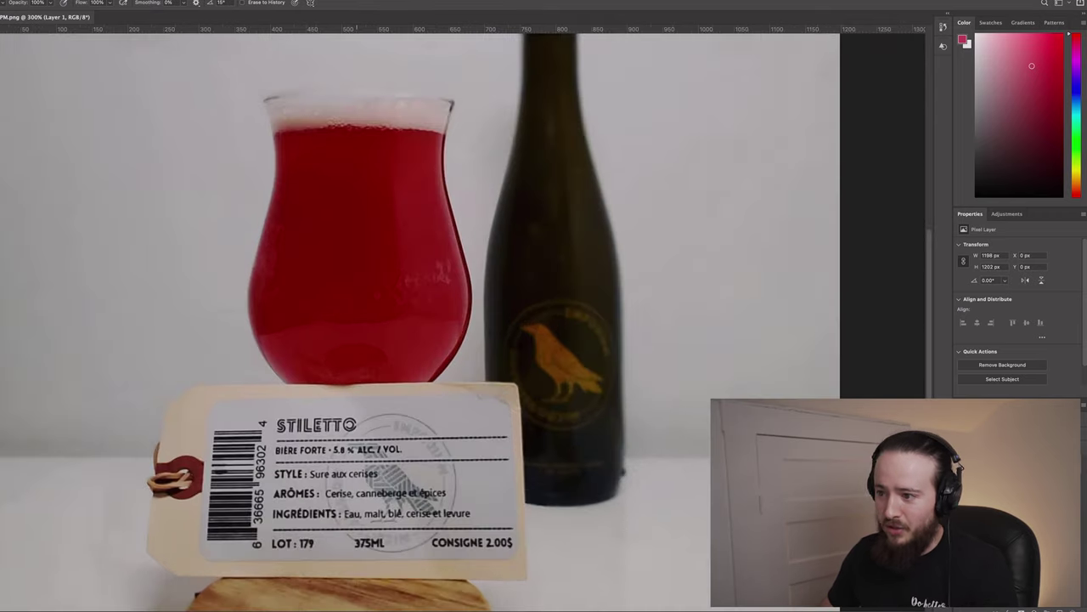
pyautogui.hotkey('ctrl', '-')
pyautogui.hotkey('ctrl', '-')
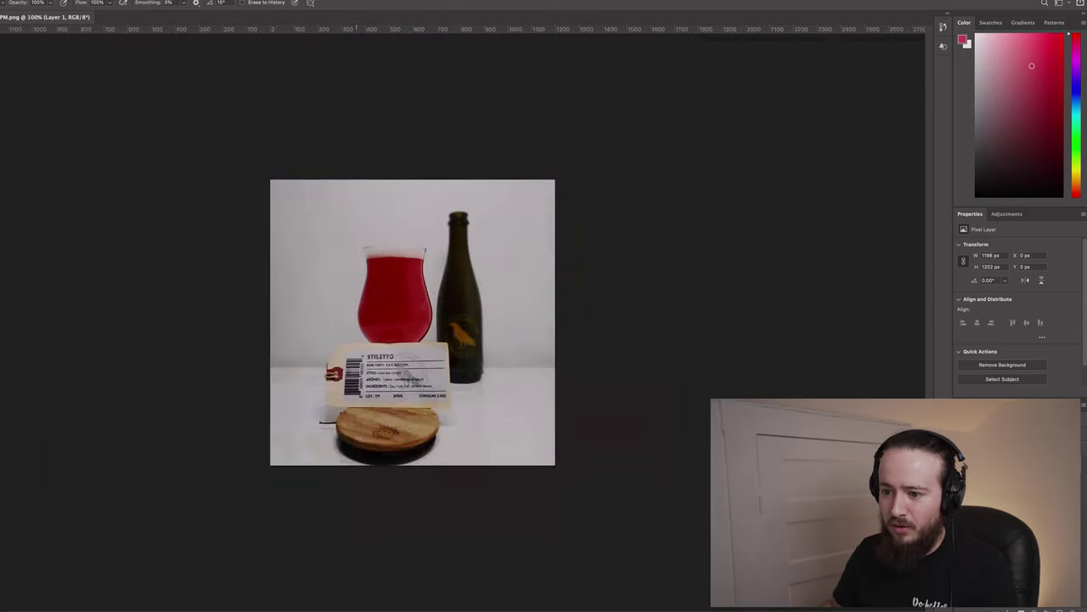
pyautogui.hotkey('ctrl', '+')
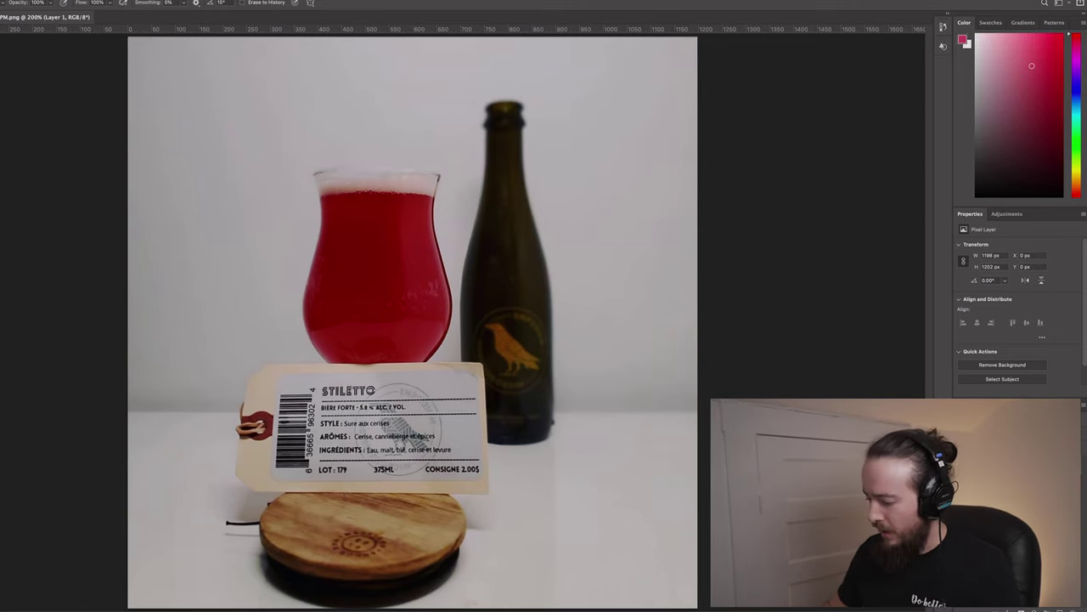
# Step: Patch out the streaky mark on the left side of the red glass
pyautogui.press('l')
pyautogui.scroll(3, 437, 303)
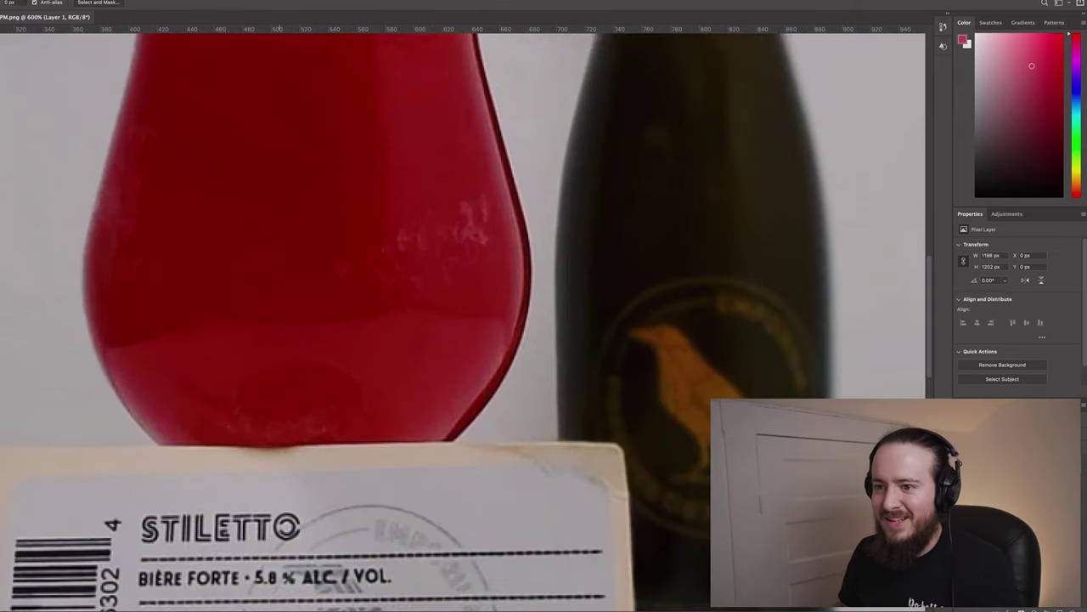
pyautogui.scroll(1, 306, 289)
pyautogui.scroll(1, 463, 297)
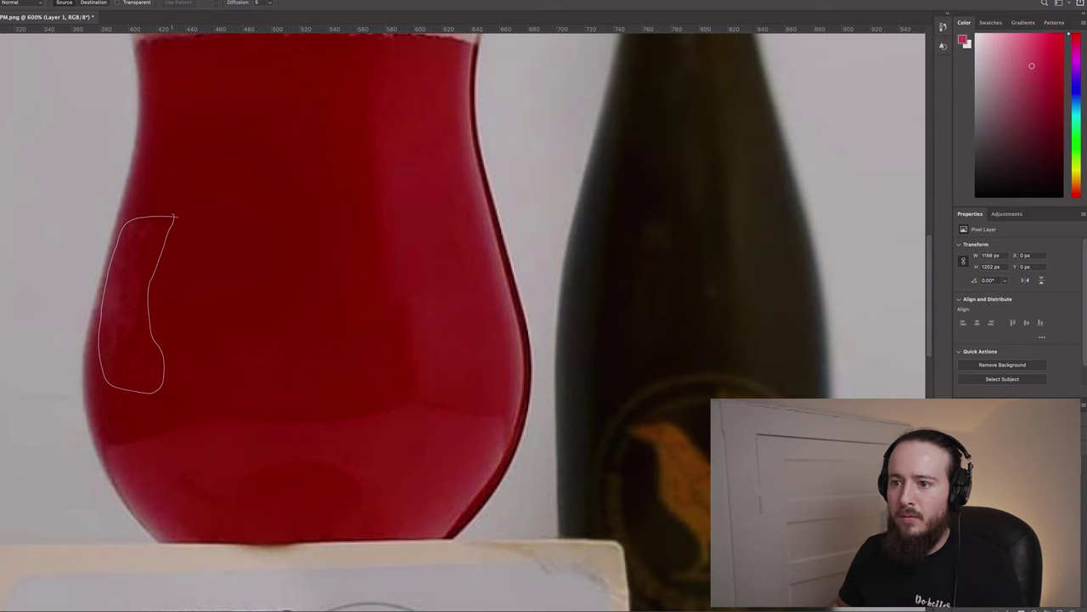
pyautogui.moveTo(174, 217); pyautogui.dragTo(175, 217)
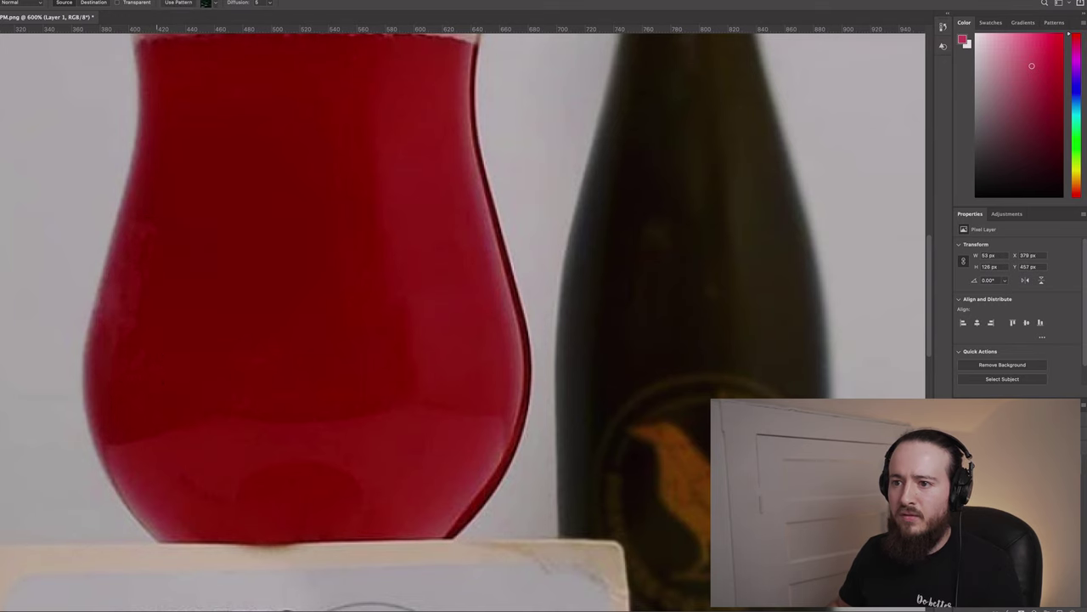
pyautogui.moveTo(153, 273)
pyautogui.mouseDown()
pyautogui.moveTo(204, 285)
pyautogui.moveTo(154, 272)
pyautogui.mouseUp()
pyautogui.moveTo(222, 53); pyautogui.dragTo(222, 54)
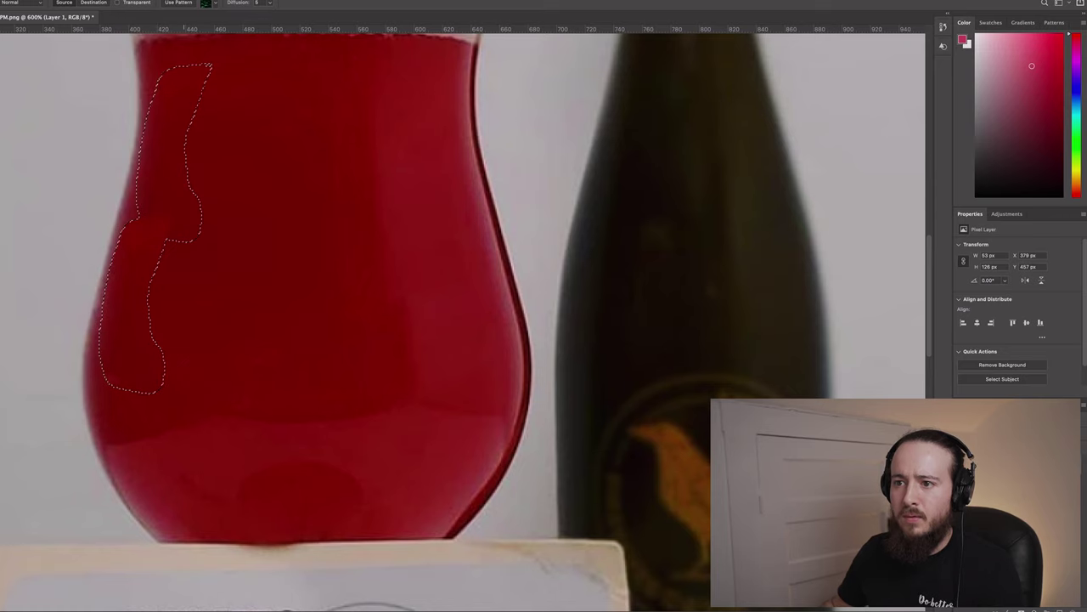
pyautogui.hotkey('ctrl', 'd')
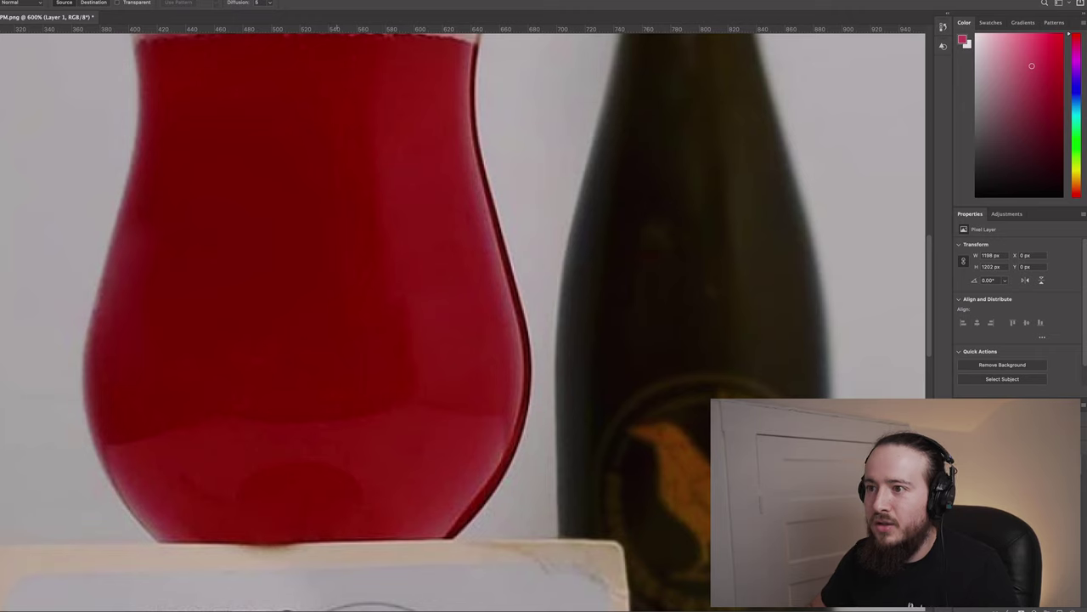
# Step: Patch away the speck below the foam, then zoom out to view the photo at 100%
pyautogui.hotkey('ctrl', '-')
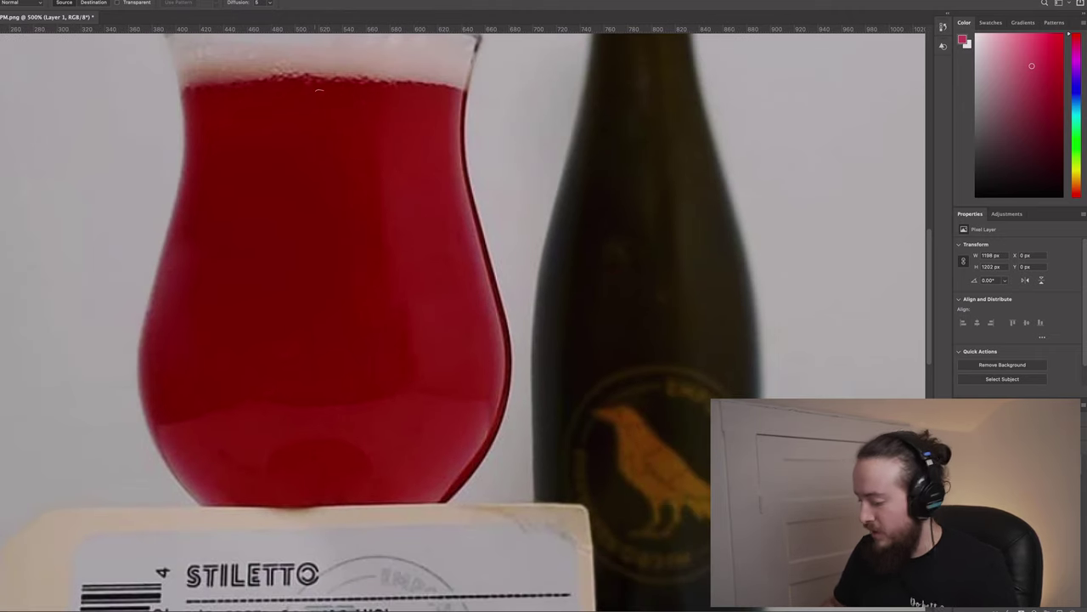
pyautogui.moveTo(320, 90); pyautogui.dragTo(320, 95)
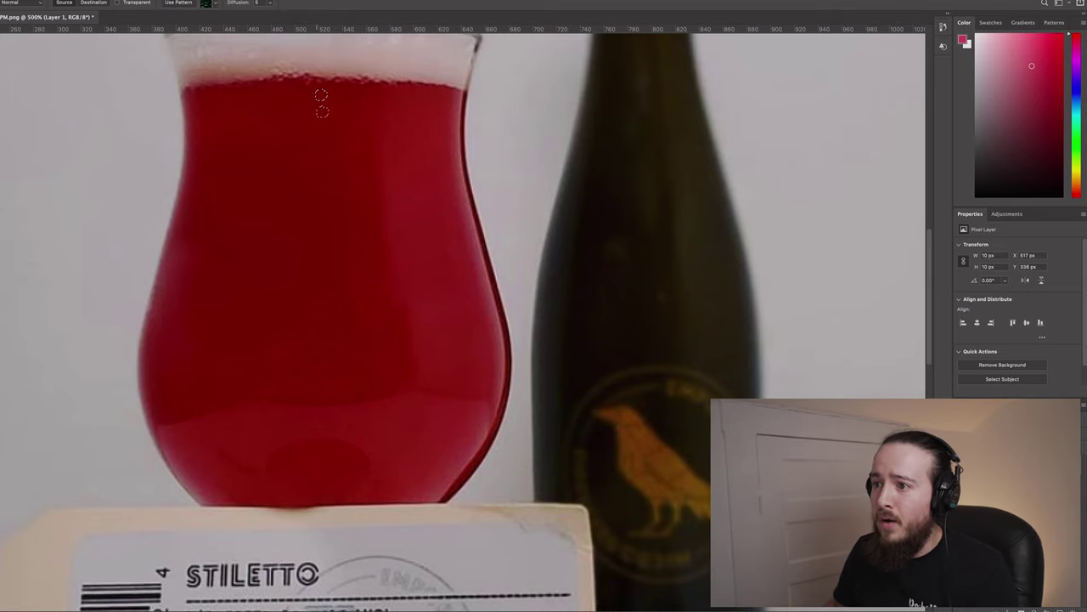
pyautogui.hotkey('ctrl', 'd')
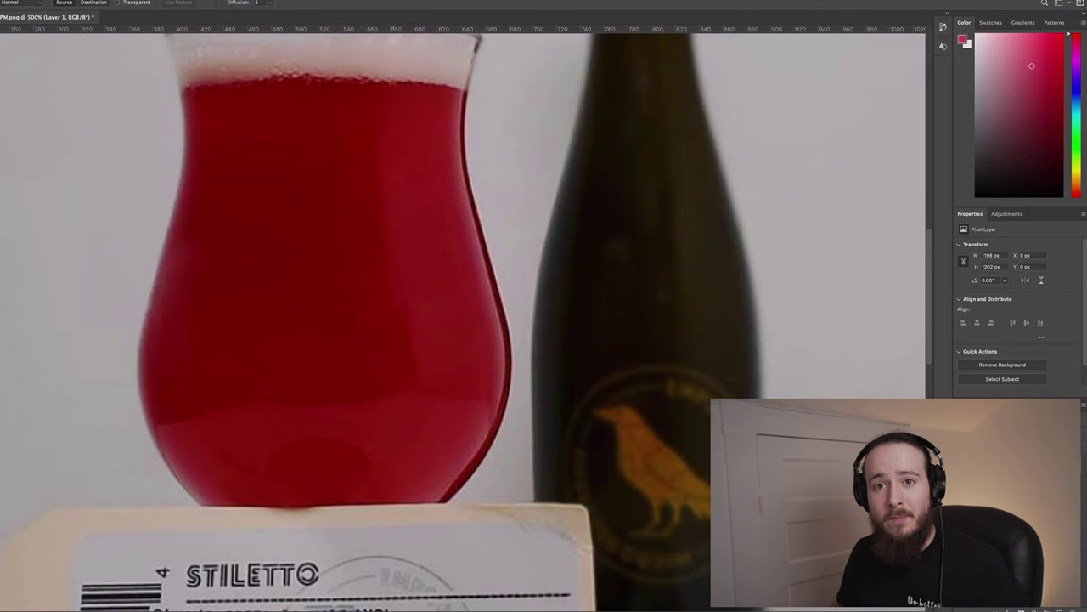
pyautogui.scroll(-2, 463, 323)
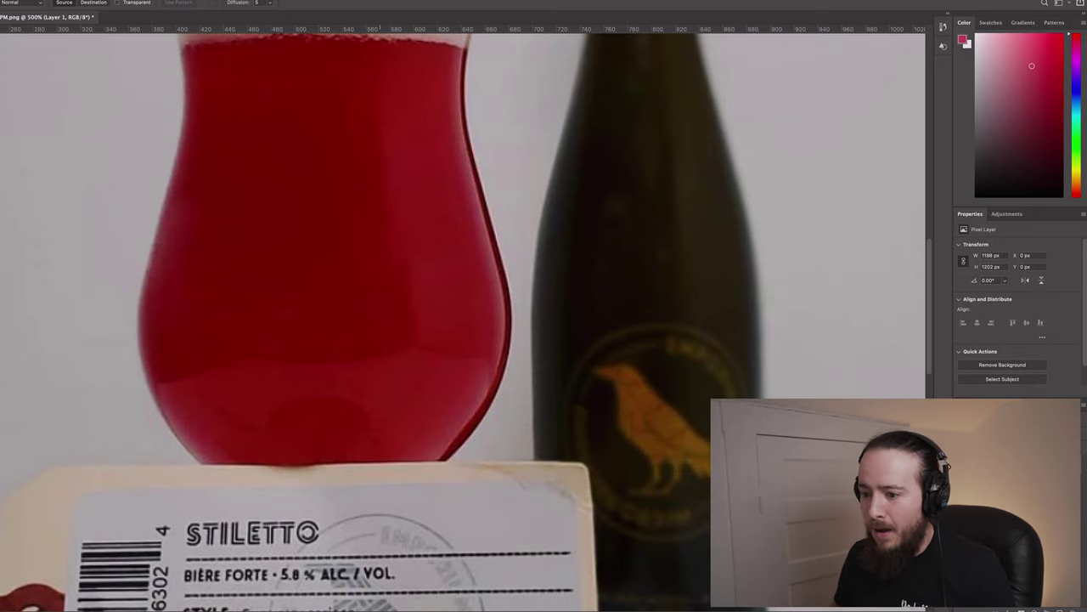
pyautogui.scroll(3, 463, 323)
pyautogui.scroll(-10, 463, 322)
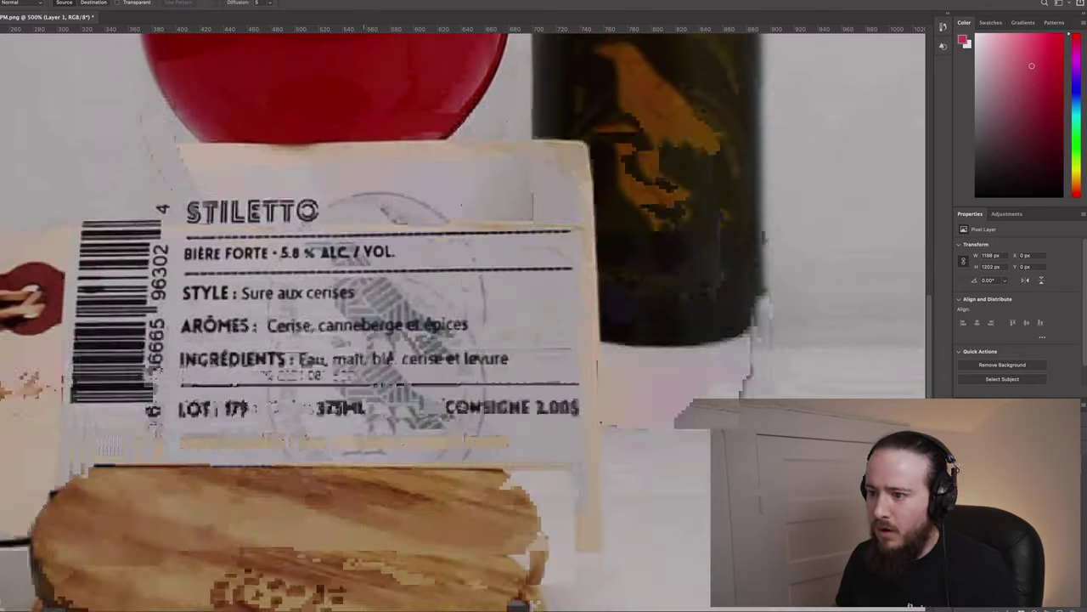
pyautogui.scroll(12, 463, 323)
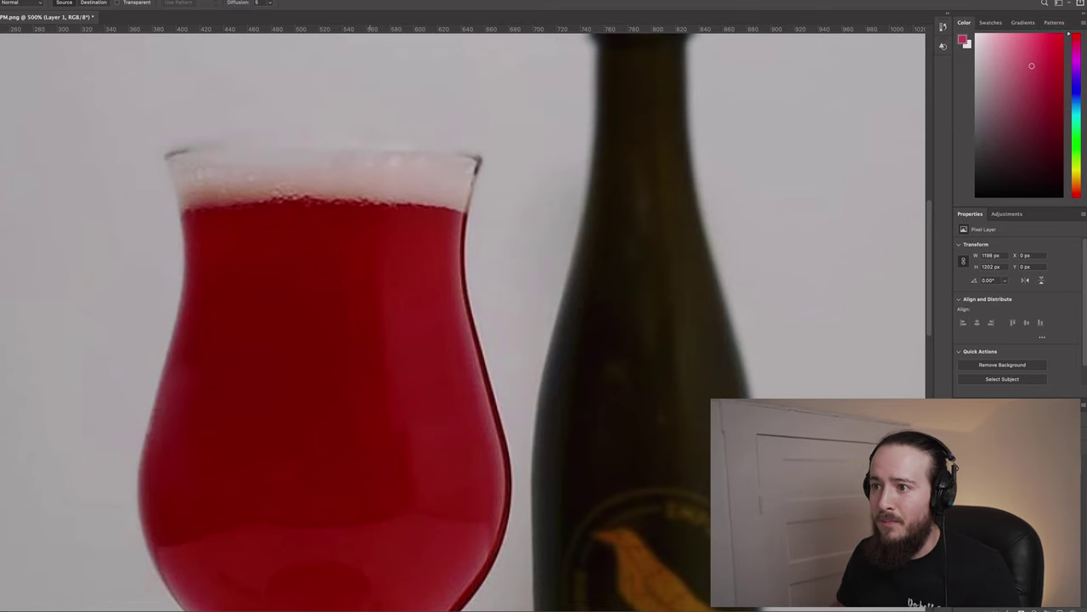
pyautogui.scroll(5, 476, 323)
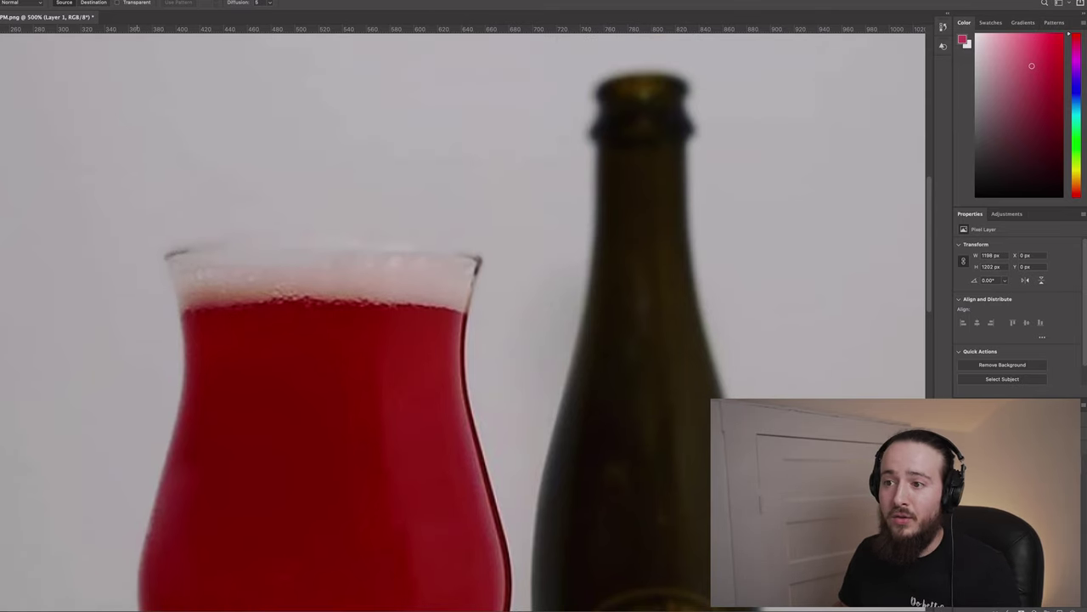
pyautogui.scroll(-10, 463, 323)
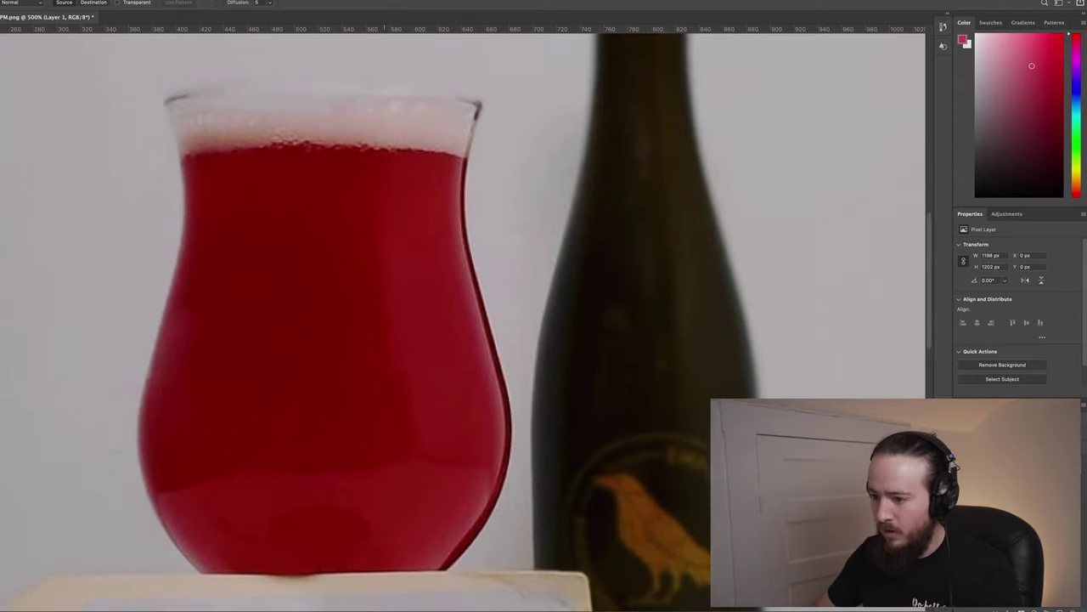
pyautogui.hotkey('ctrl', '-')
pyautogui.hotkey('ctrl', '-')
pyautogui.hotkey('ctrl', '-')
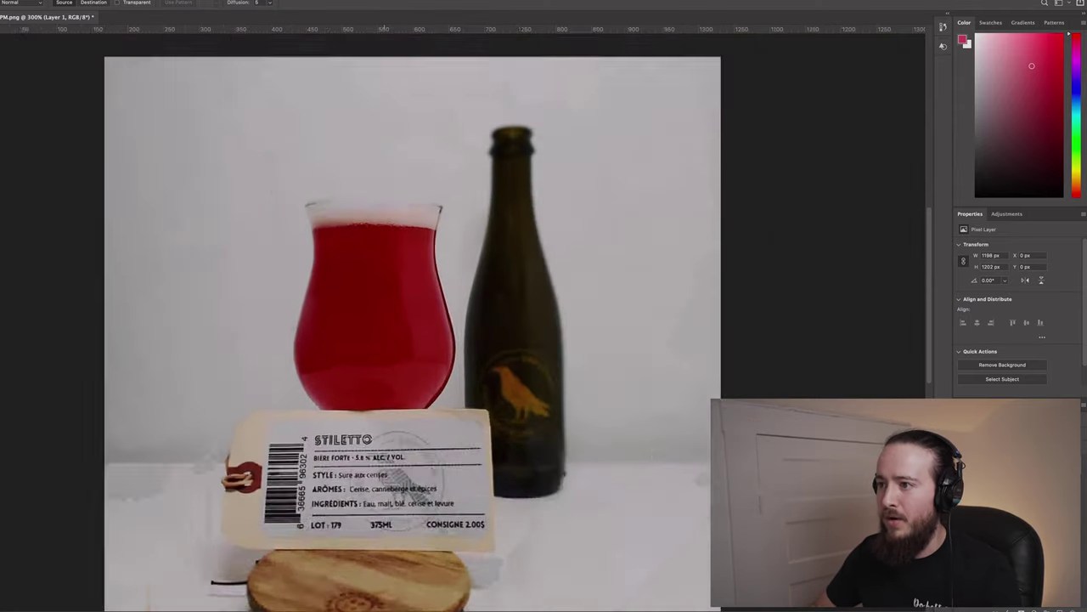
pyautogui.hotkey('ctrl', '-')
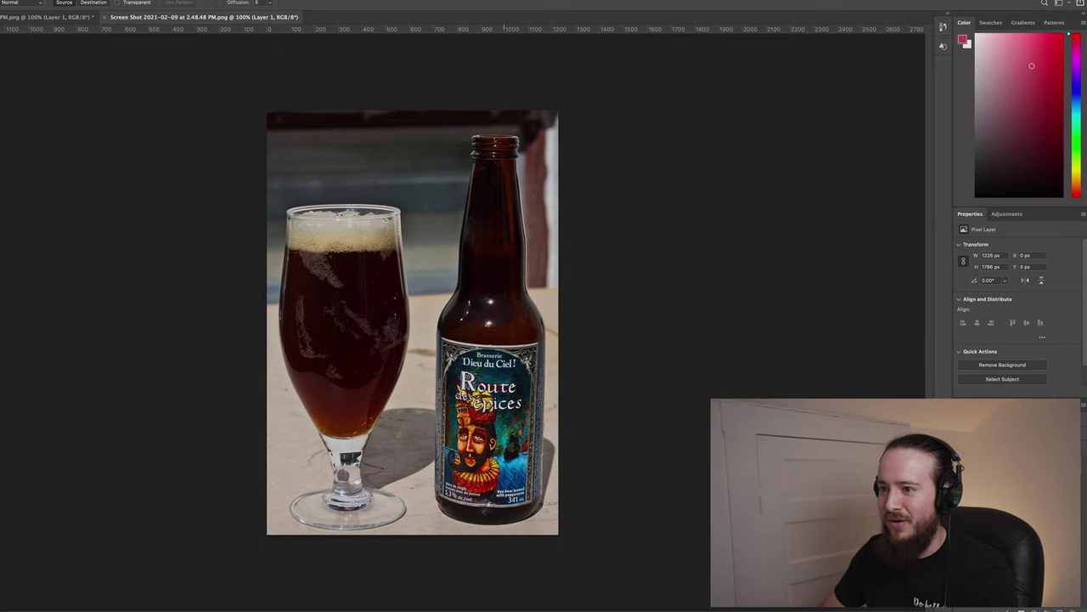
# Step: Zoom to 300% on the dark beer and outline the clinging bubbles just below the foam
pyautogui.hotkey('ctrl', '+')
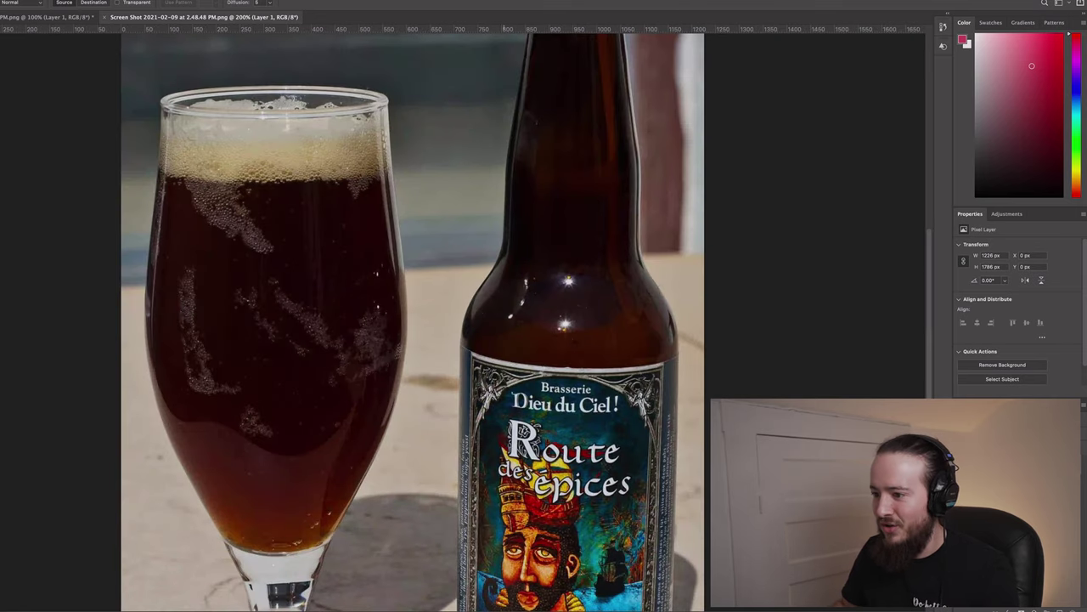
pyautogui.scroll(-5, 413, 322)
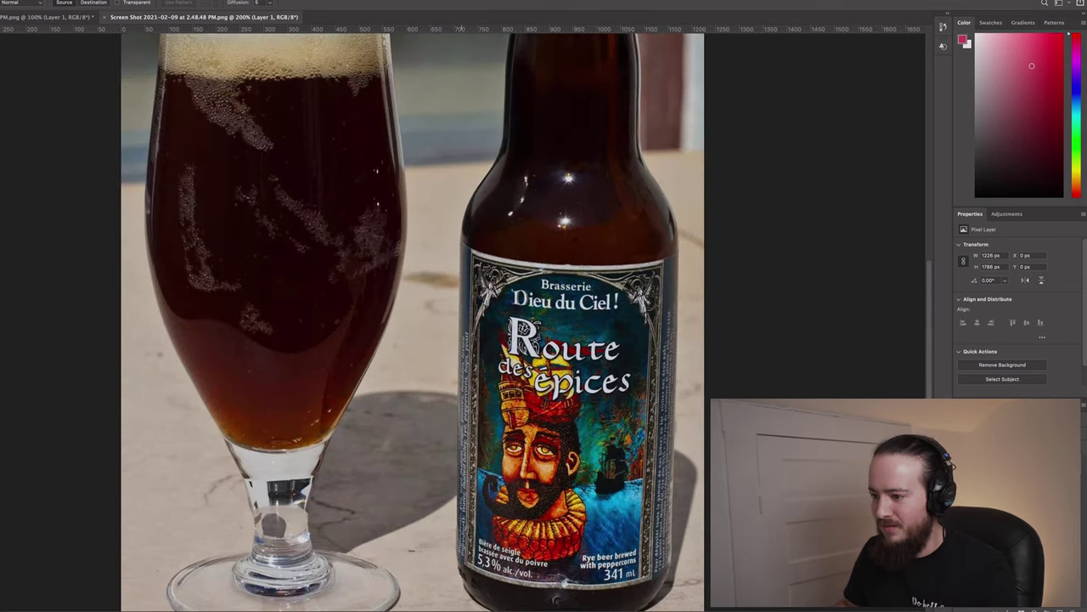
pyautogui.scroll(-1, 412, 322)
pyautogui.scroll(1, 412, 322)
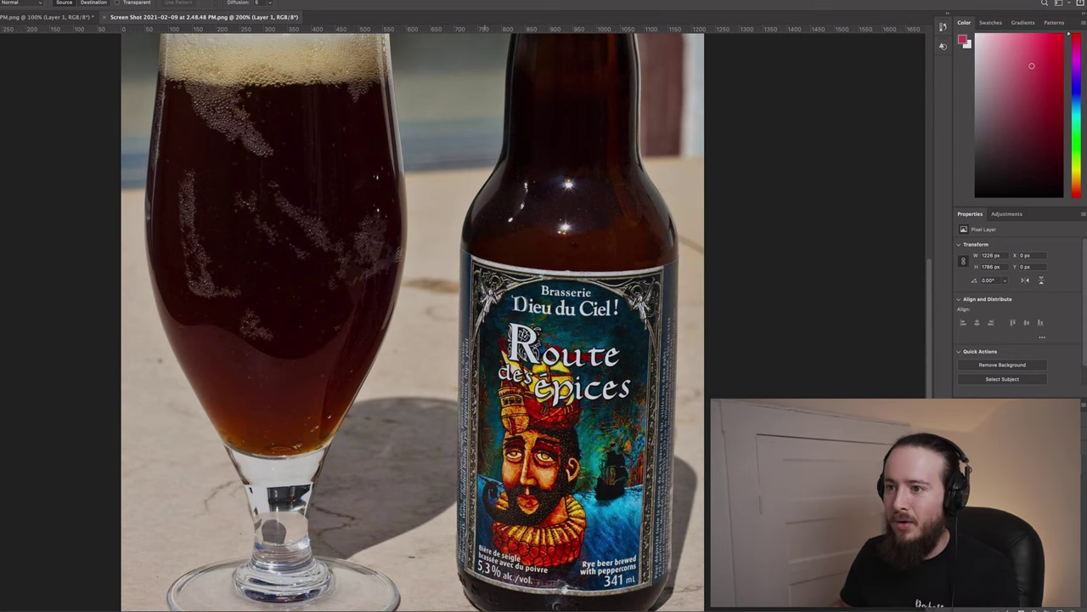
pyautogui.scroll(2, 412, 323)
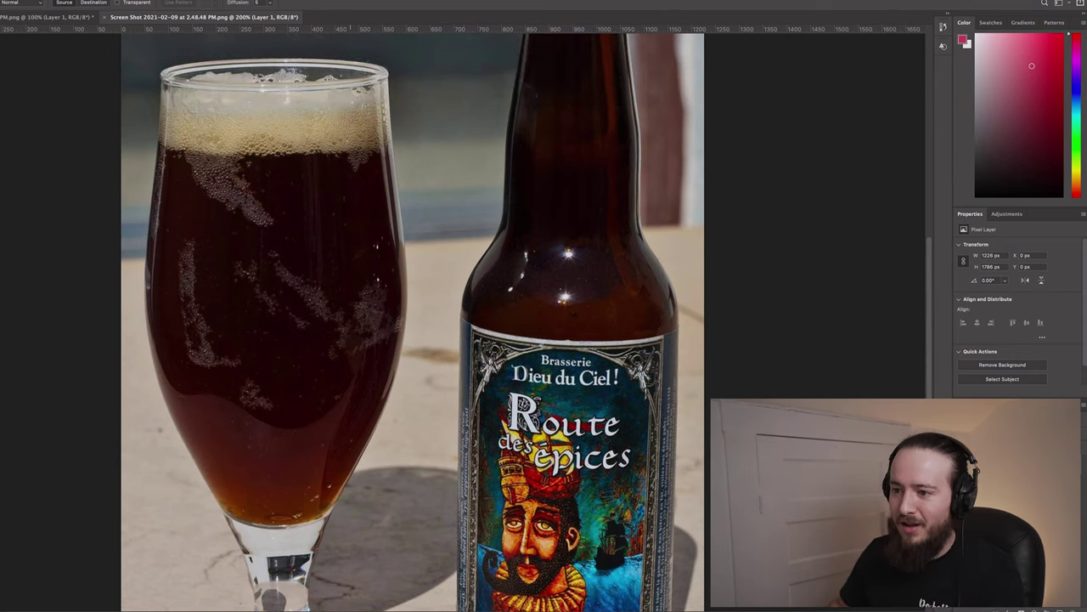
pyautogui.hotkey('ctrl', '+')
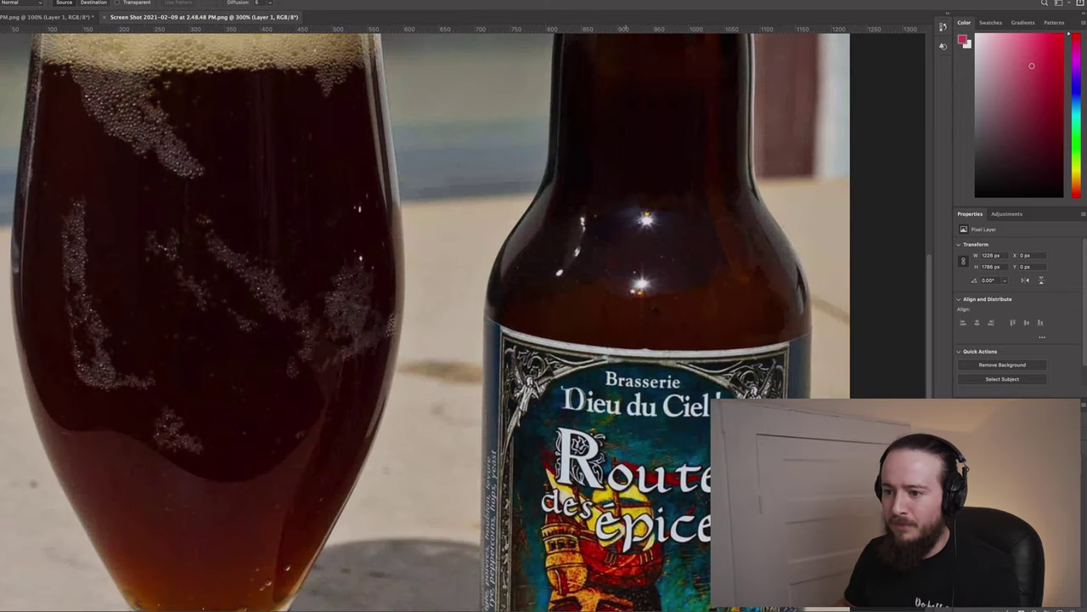
pyautogui.hscroll(-4, 459, 319)
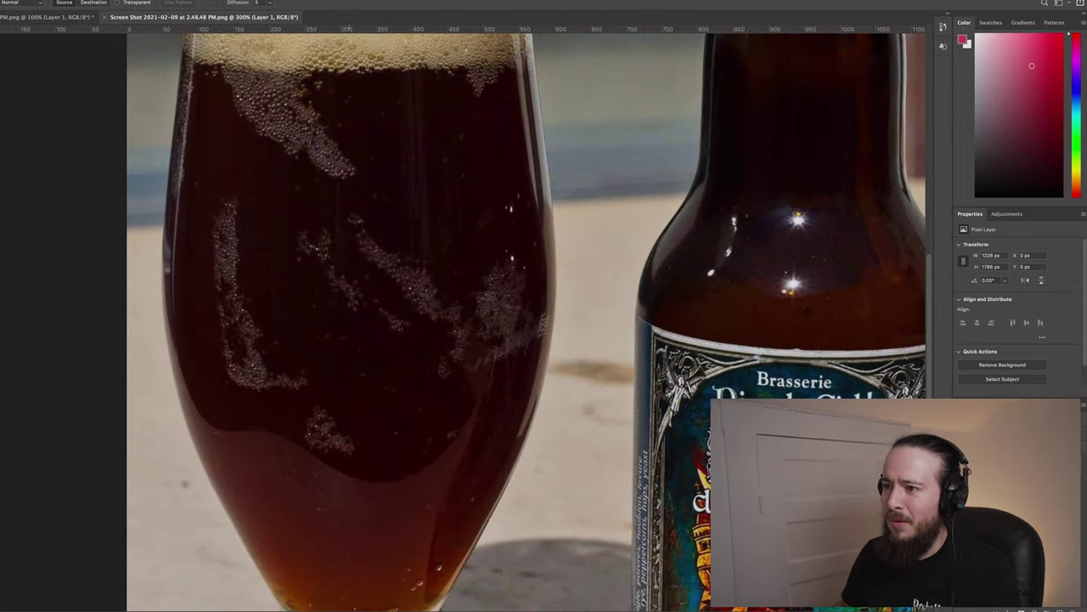
pyautogui.scroll(1, 529, 322)
pyautogui.scroll(1, 529, 322)
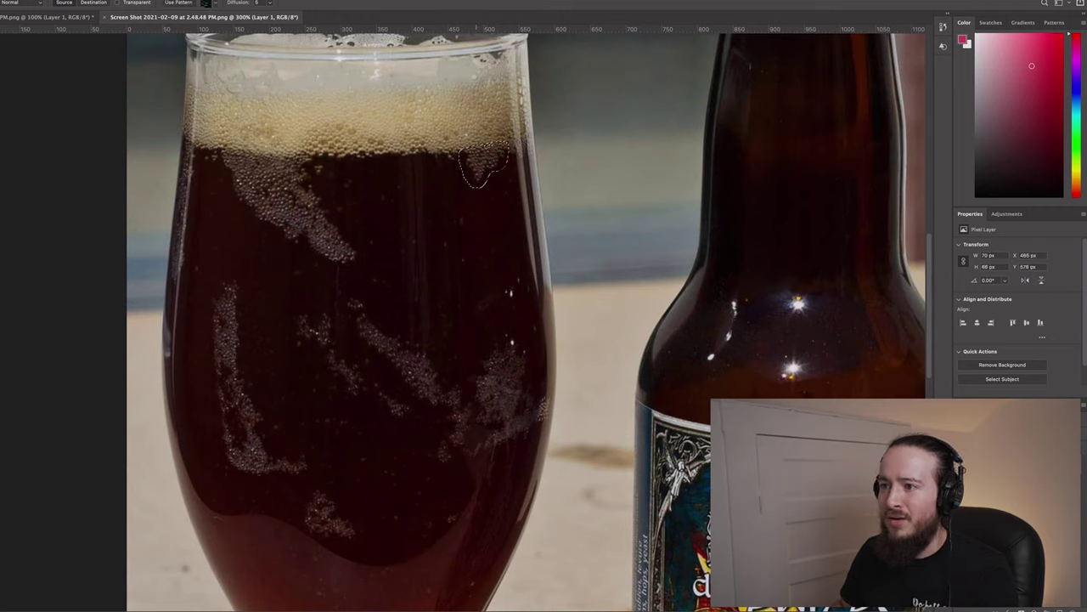
pyautogui.moveTo(484, 166); pyautogui.dragTo(425, 165)
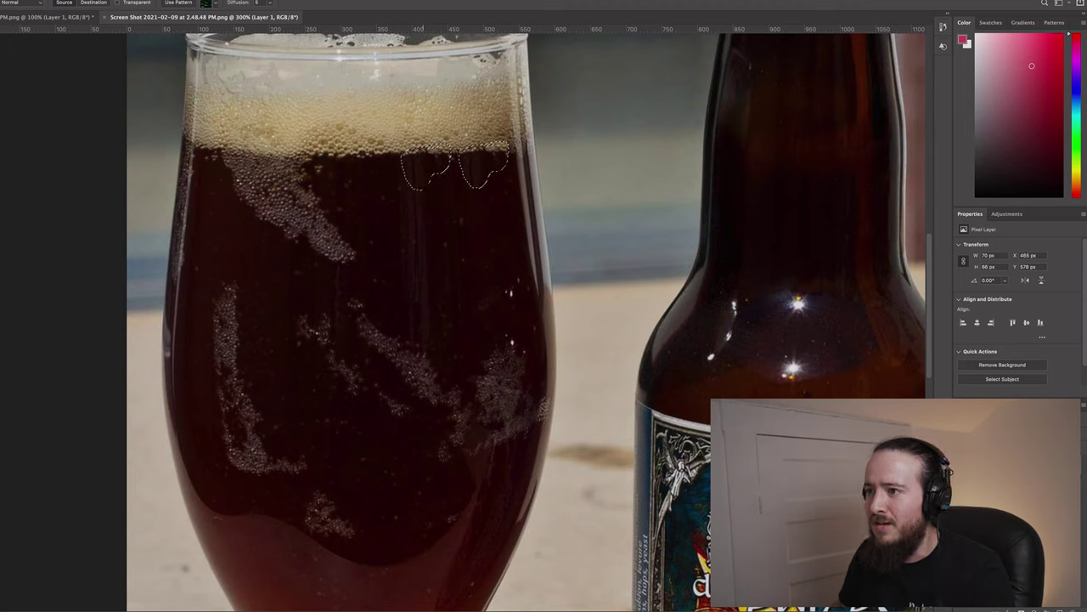
# Step: Finish the below-foam patch, then patch away two small bubbles near the glass base
pyautogui.hotkey('ctrl', 'd')
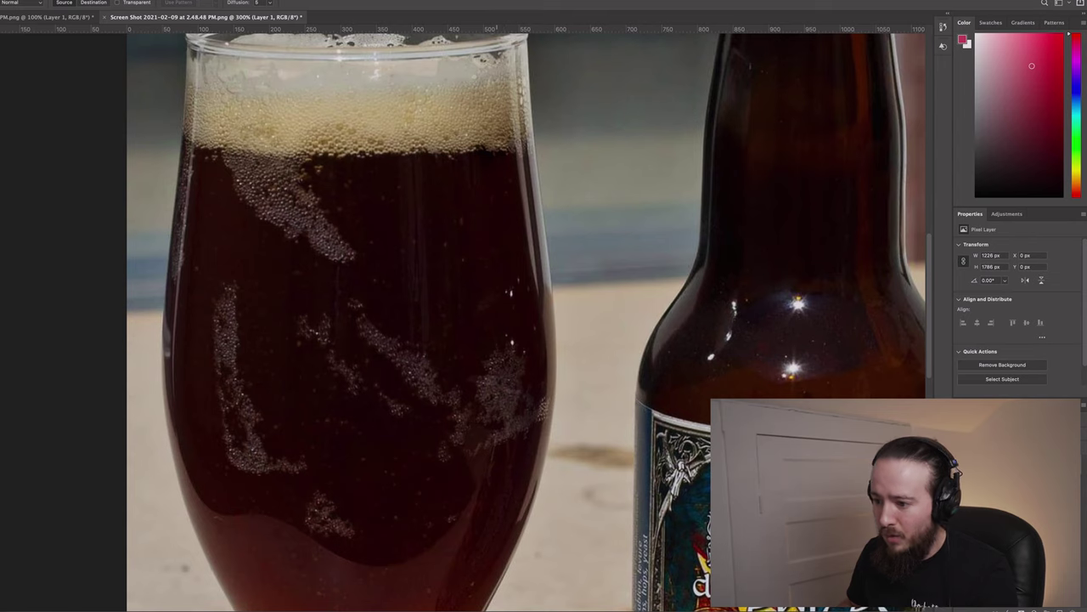
pyautogui.scroll(-5, 526, 323)
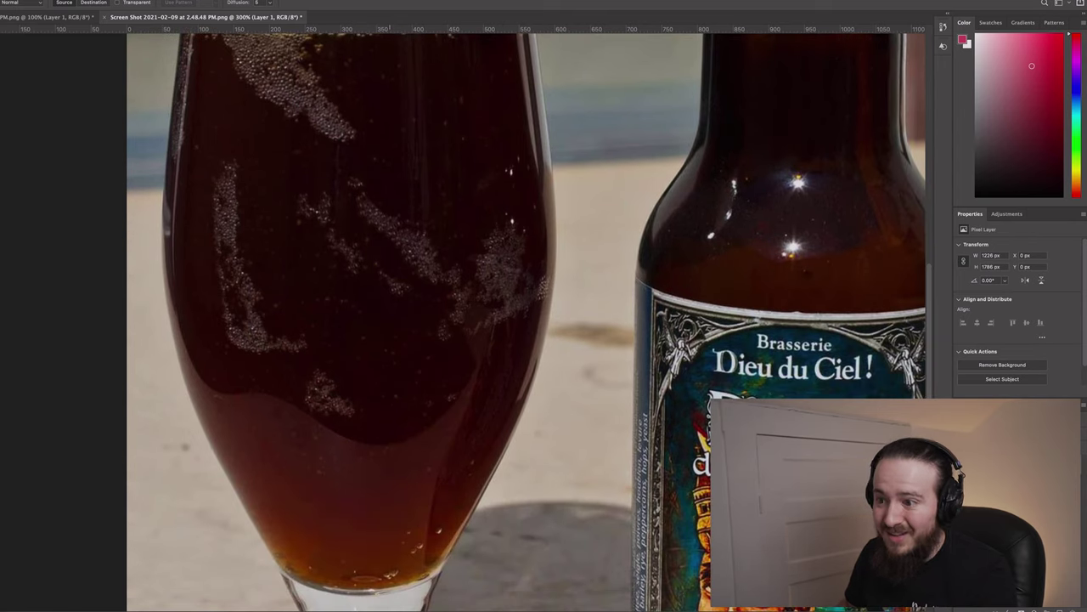
pyautogui.scroll(2, 527, 323)
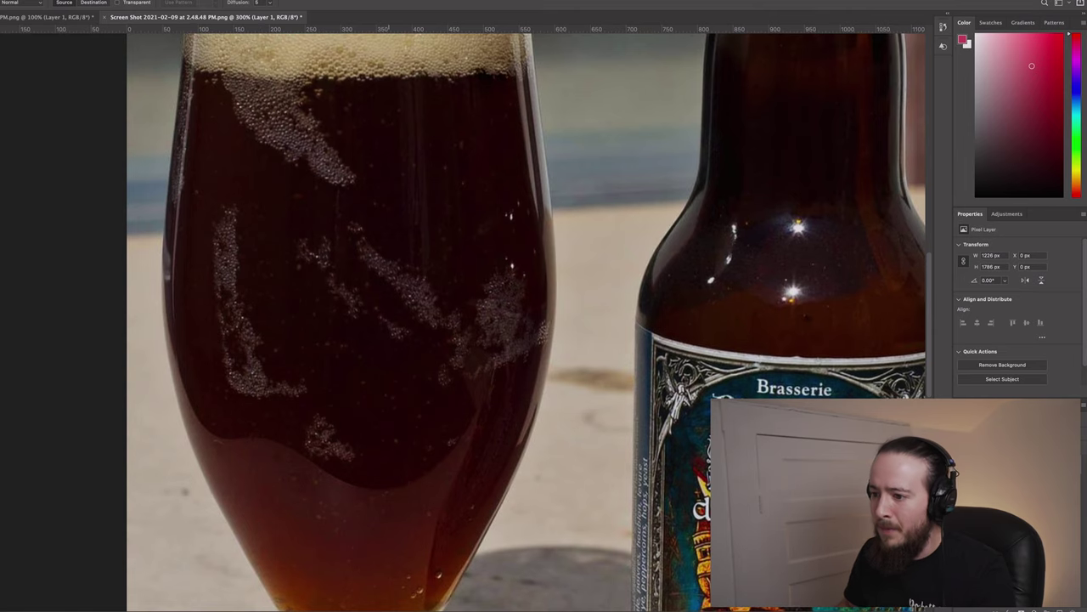
pyautogui.scroll(-5, 527, 323)
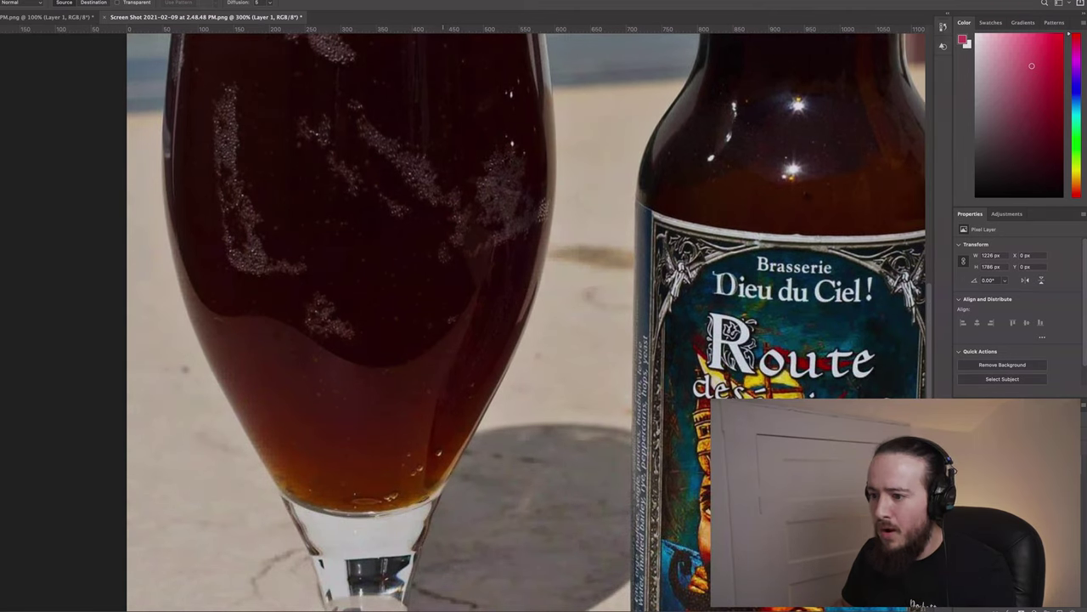
pyautogui.moveTo(433, 435)
pyautogui.mouseDown()
pyautogui.moveTo(436, 459)
pyautogui.moveTo(432, 435)
pyautogui.mouseUp()
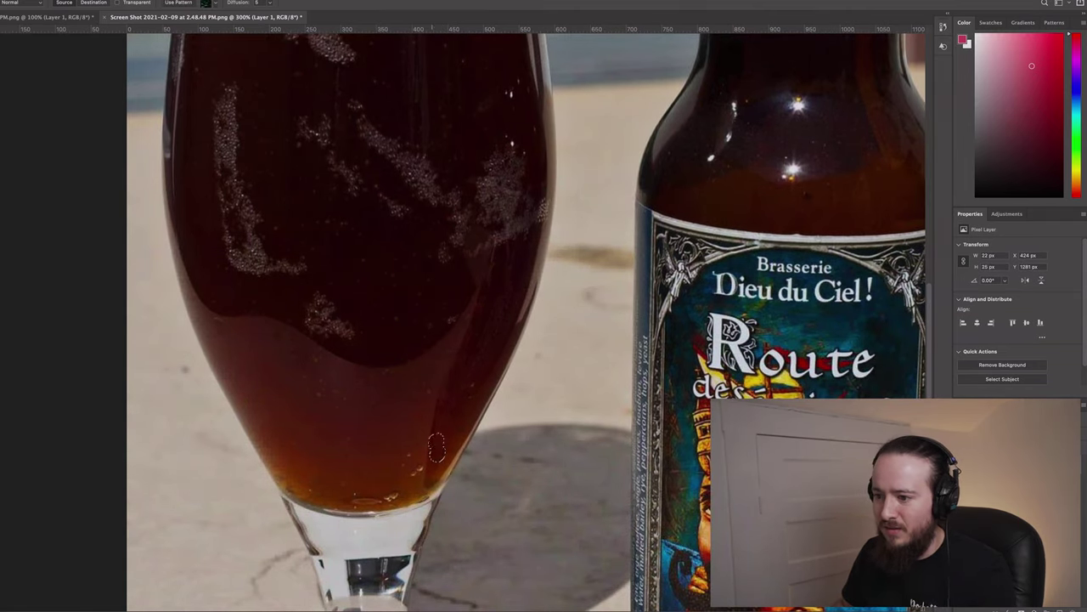
pyautogui.hotkey('ctrl', 'd')
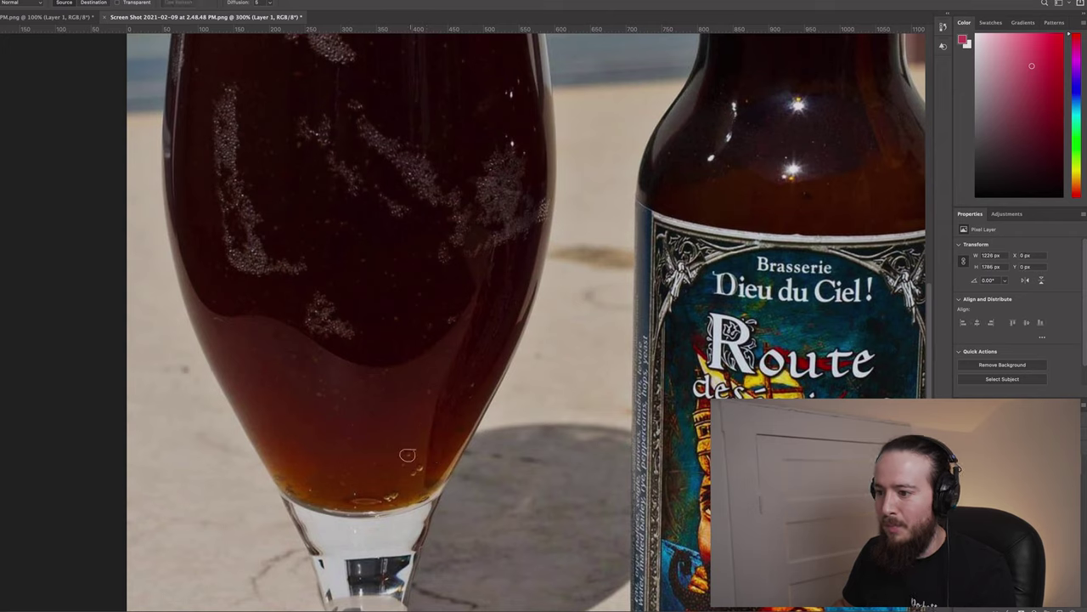
pyautogui.moveTo(408, 455)
pyautogui.mouseDown()
pyautogui.moveTo(400, 440)
pyautogui.moveTo(427, 466)
pyautogui.moveTo(421, 428)
pyautogui.mouseUp()
pyautogui.hotkey('ctrl', 'd')
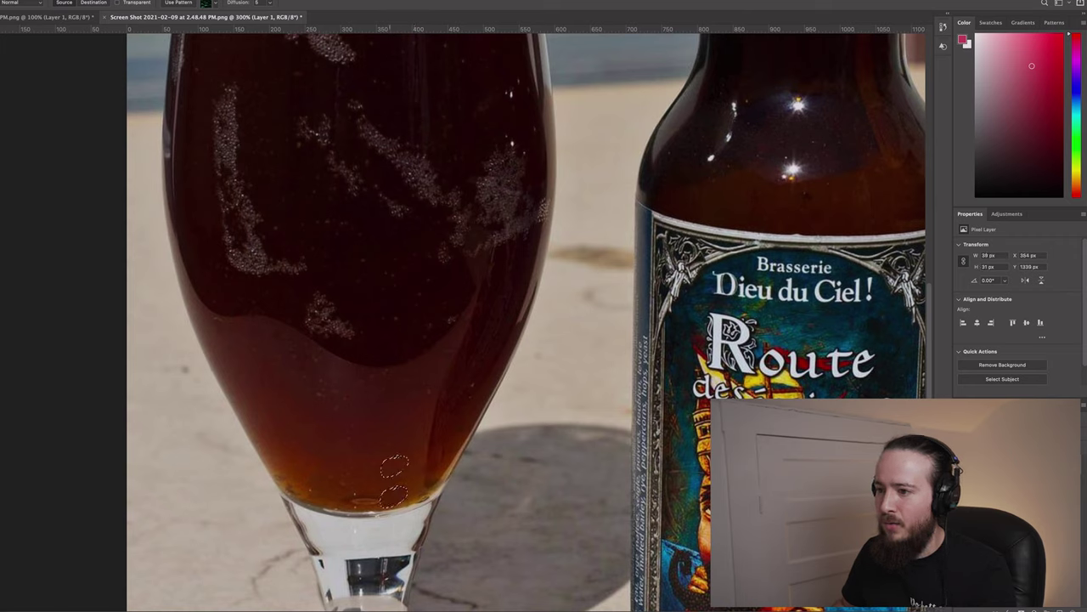
pyautogui.scroll(3, 399, 340)
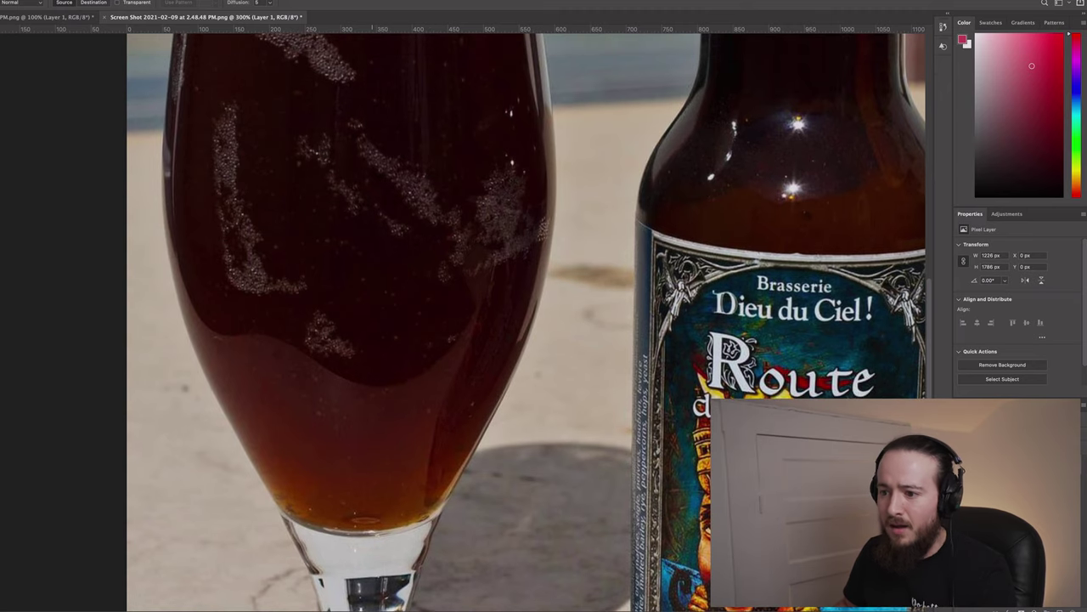
# Step: Patch out the bubble spots near the base of the dark beer glass
pyautogui.scroll(1, 374, 340)
pyautogui.scroll(4, 357, 340)
pyautogui.moveTo(336, 424)
pyautogui.mouseDown()
pyautogui.moveTo(302, 428)
pyautogui.moveTo(299, 456)
pyautogui.moveTo(343, 478)
pyautogui.moveTo(358, 435)
pyautogui.moveTo(389, 437)
pyautogui.moveTo(406, 417)
pyautogui.mouseUp()
pyautogui.hotkey('ctrl', 'd')
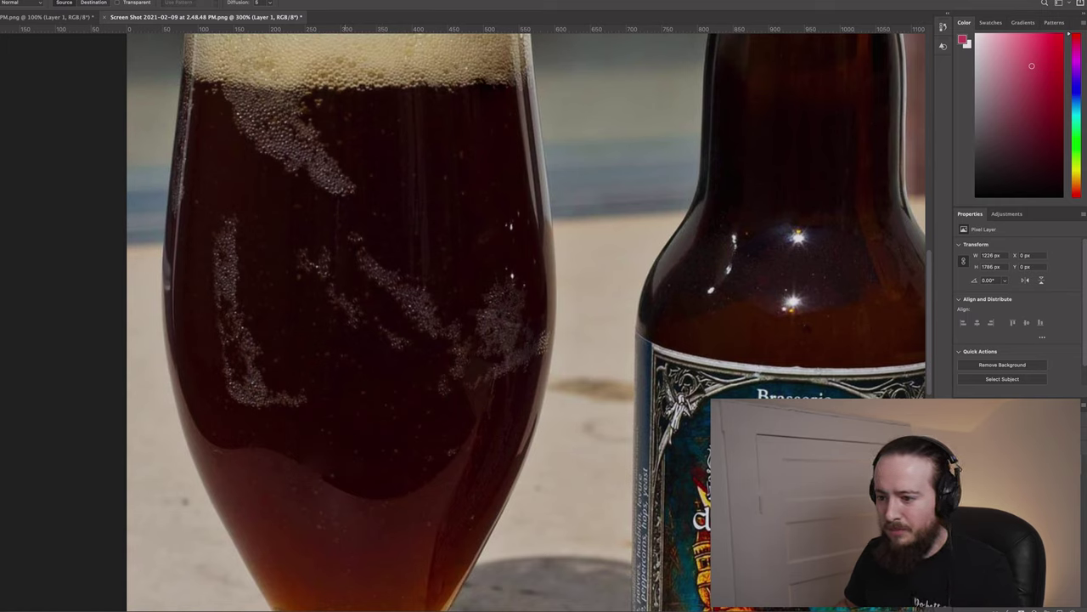
pyautogui.moveTo(340, 419); pyautogui.dragTo(340, 399)
pyautogui.hotkey('ctrl', 'd')
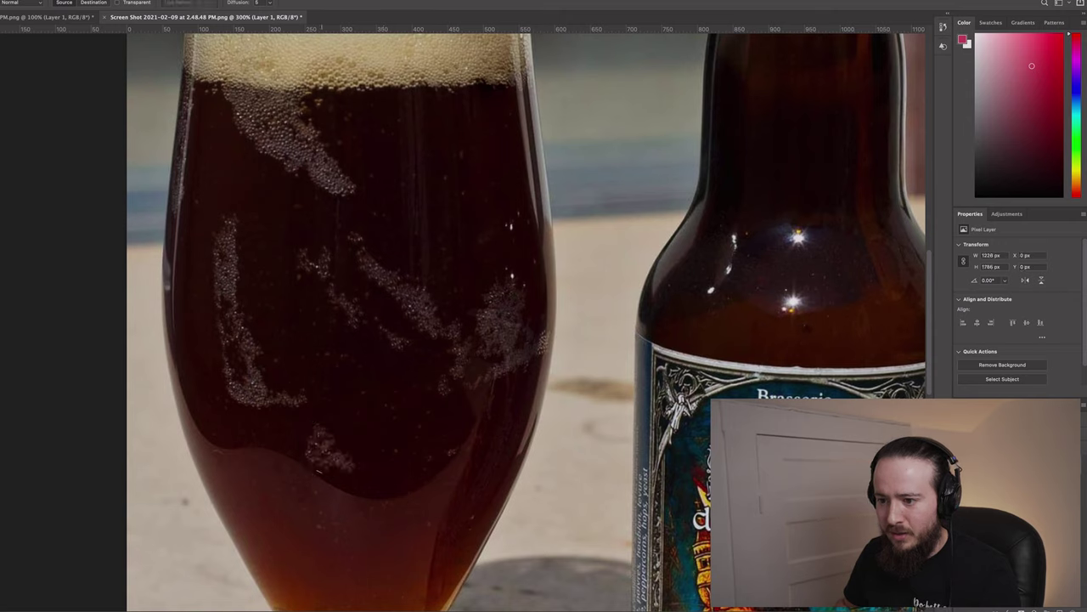
pyautogui.moveTo(301, 430)
pyautogui.mouseDown()
pyautogui.moveTo(327, 420)
pyautogui.moveTo(341, 441)
pyautogui.mouseUp()
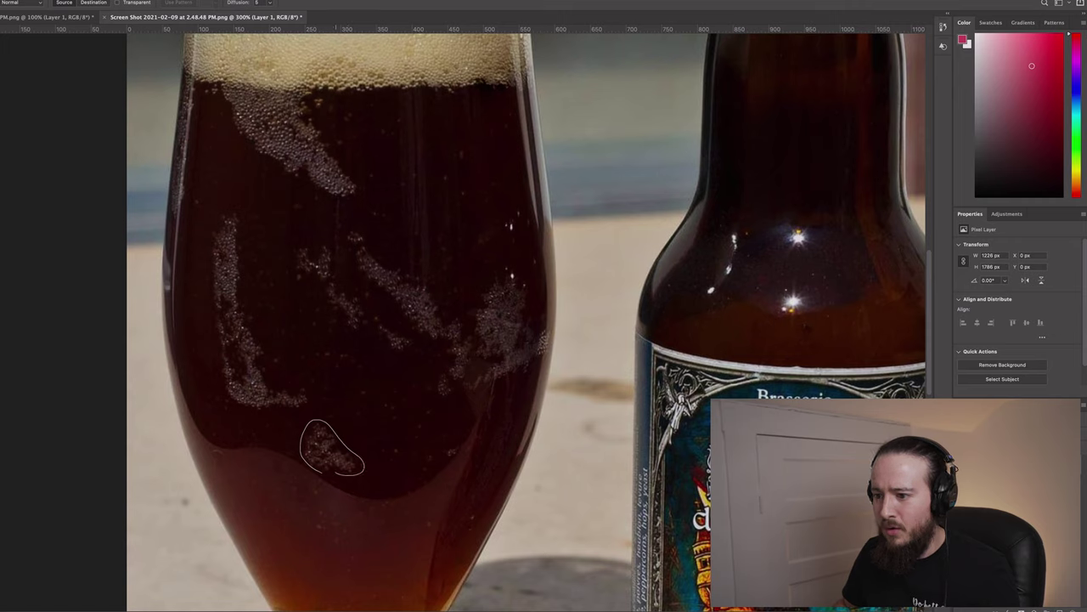
pyautogui.moveTo(331, 446); pyautogui.dragTo(378, 414)
pyautogui.hotkey('ctrl', 'd')
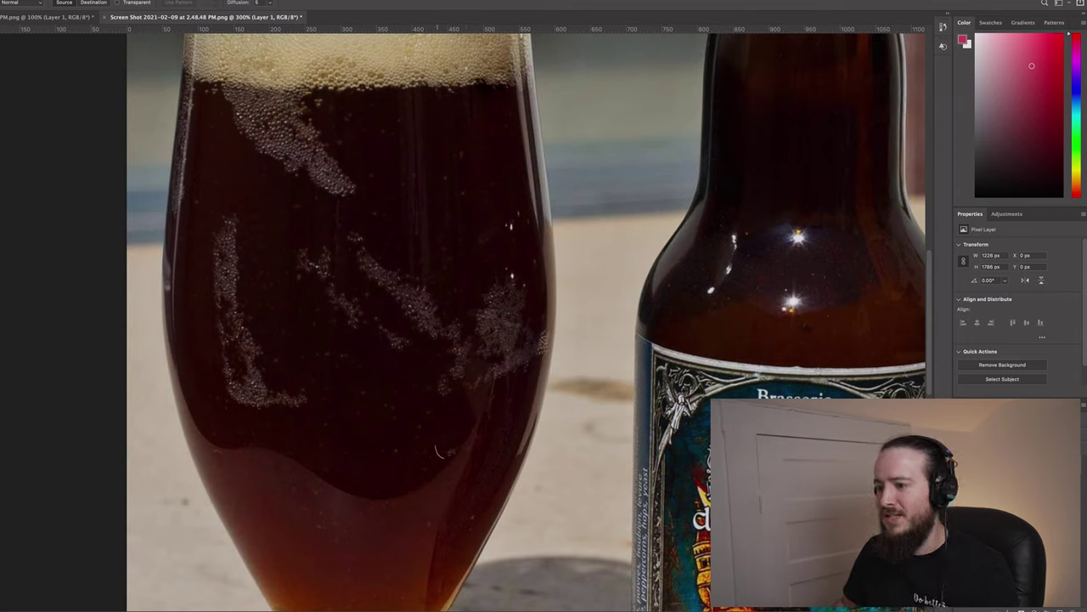
pyautogui.moveTo(438, 450)
pyautogui.mouseDown()
pyautogui.moveTo(445, 443)
pyautogui.moveTo(437, 451)
pyautogui.mouseUp()
pyautogui.moveTo(447, 450); pyautogui.dragTo(394, 420)
pyautogui.hotkey('ctrl', 'd')
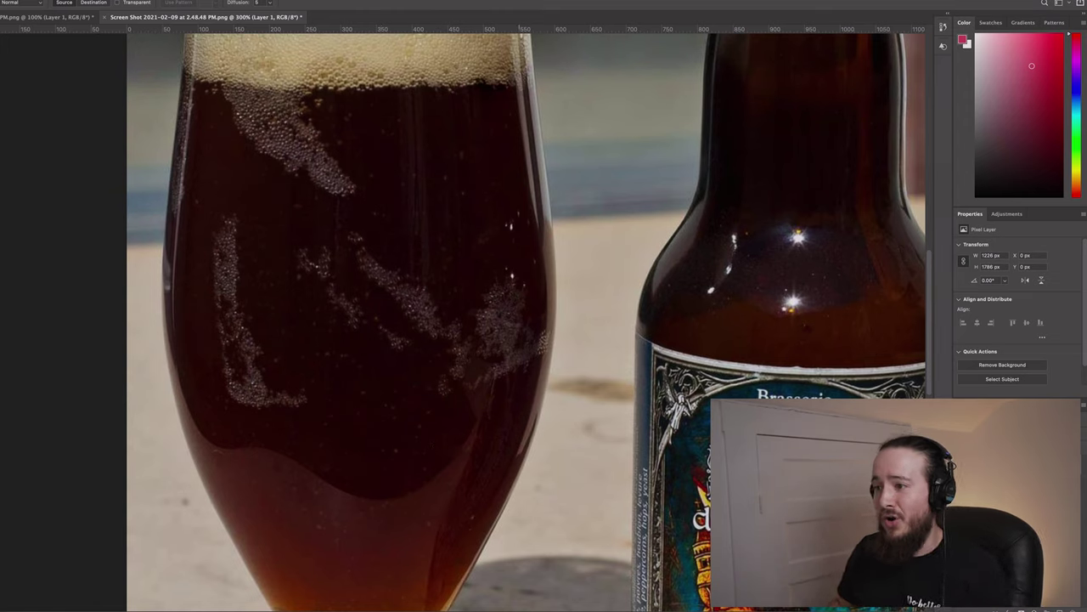
# Step: Patch the mid-glass spots and bubble clusters, plus the bubble streak on the left
pyautogui.moveTo(514, 208)
pyautogui.mouseDown()
pyautogui.moveTo(497, 231)
pyautogui.moveTo(518, 233)
pyautogui.moveTo(515, 210)
pyautogui.moveTo(475, 214)
pyautogui.mouseUp()
pyautogui.hotkey('ctrl', 'd')
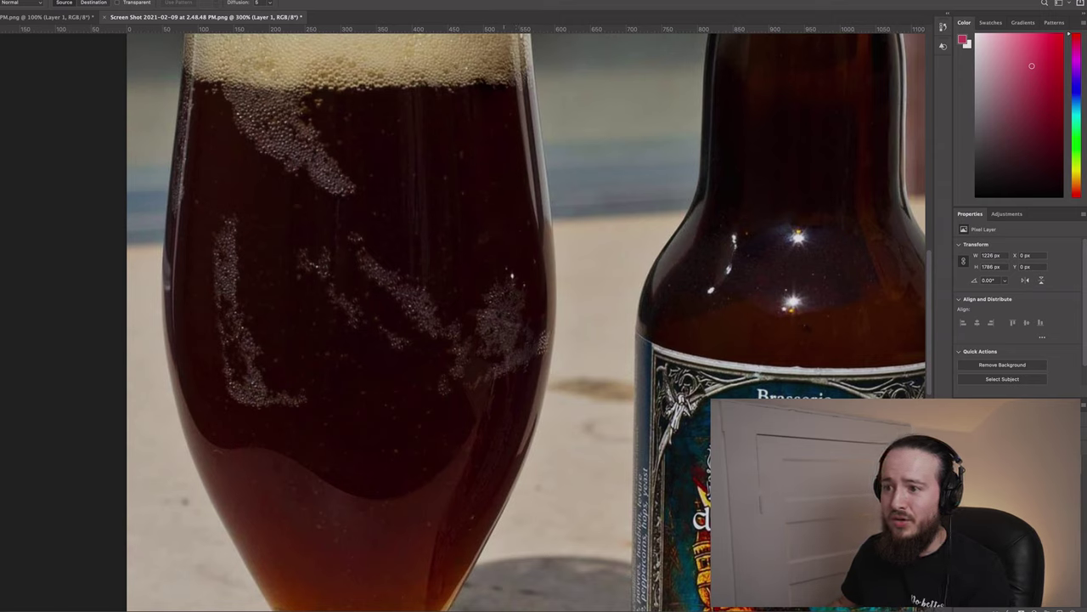
pyautogui.moveTo(328, 238)
pyautogui.mouseDown()
pyautogui.moveTo(290, 264)
pyautogui.moveTo(338, 252)
pyautogui.moveTo(316, 255)
pyautogui.mouseUp()
pyautogui.hotkey('ctrl', 'd')
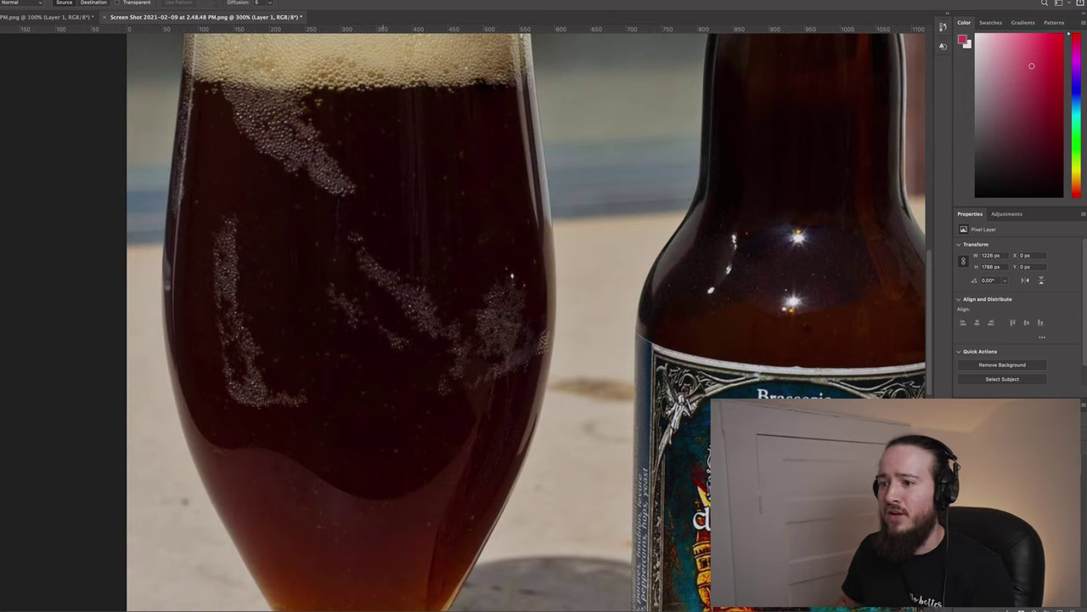
pyautogui.moveTo(331, 279)
pyautogui.mouseDown()
pyautogui.moveTo(353, 335)
pyautogui.moveTo(365, 330)
pyautogui.moveTo(366, 305)
pyautogui.moveTo(357, 288)
pyautogui.moveTo(347, 382)
pyautogui.mouseUp()
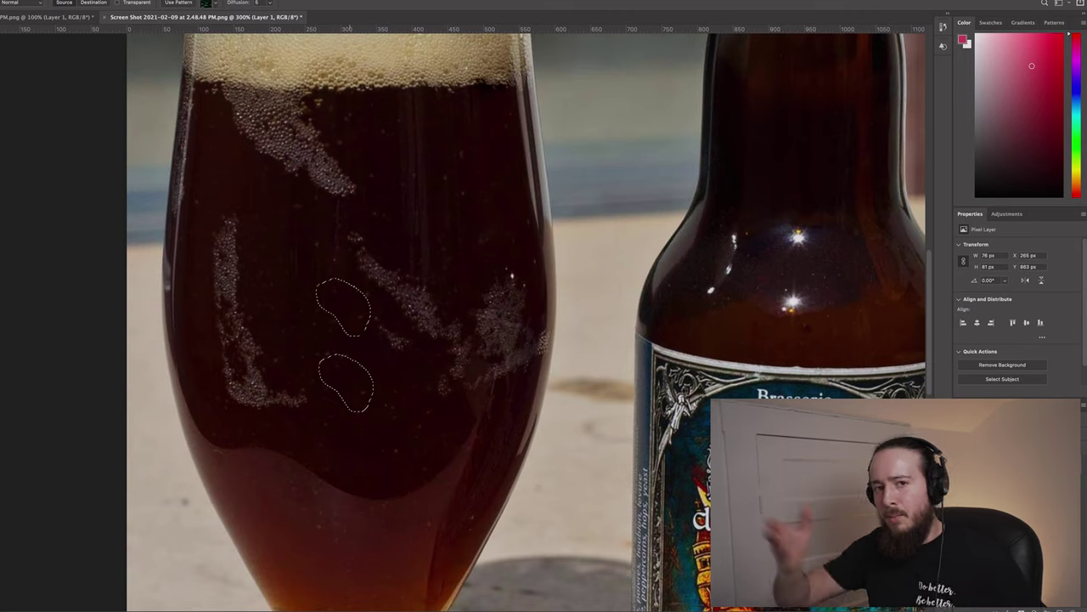
pyautogui.hotkey('ctrl', 'd')
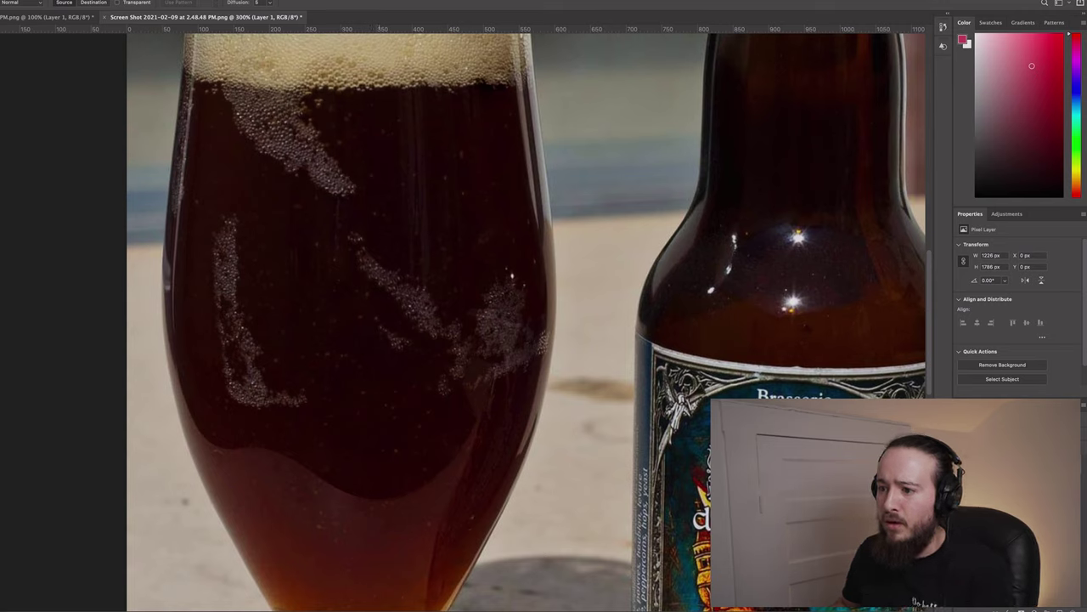
pyautogui.moveTo(386, 320)
pyautogui.mouseDown()
pyautogui.moveTo(368, 337)
pyautogui.moveTo(411, 357)
pyautogui.moveTo(418, 345)
pyautogui.moveTo(400, 324)
pyautogui.mouseUp()
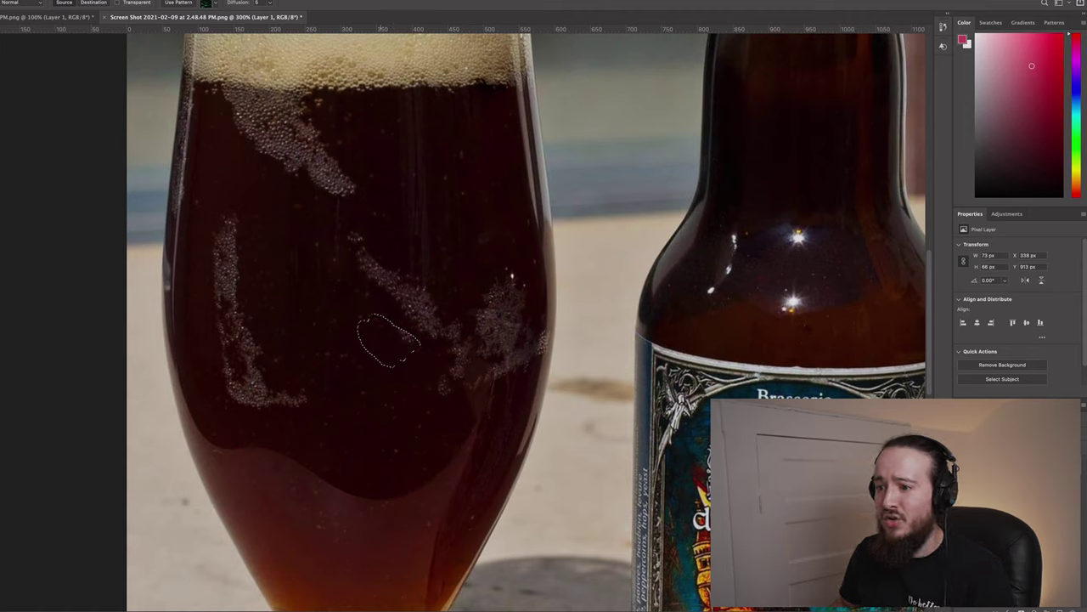
pyautogui.hotkey('ctrl', 'd')
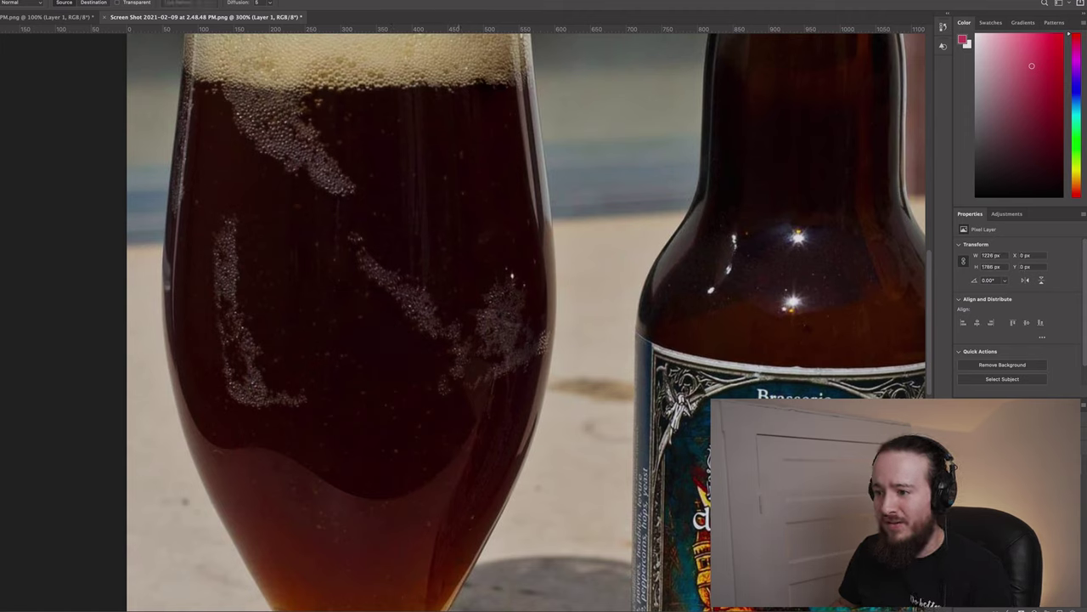
pyautogui.moveTo(445, 372)
pyautogui.mouseDown()
pyautogui.moveTo(433, 396)
pyautogui.moveTo(449, 374)
pyautogui.moveTo(394, 377)
pyautogui.mouseUp()
pyautogui.hotkey('ctrl', 'd')
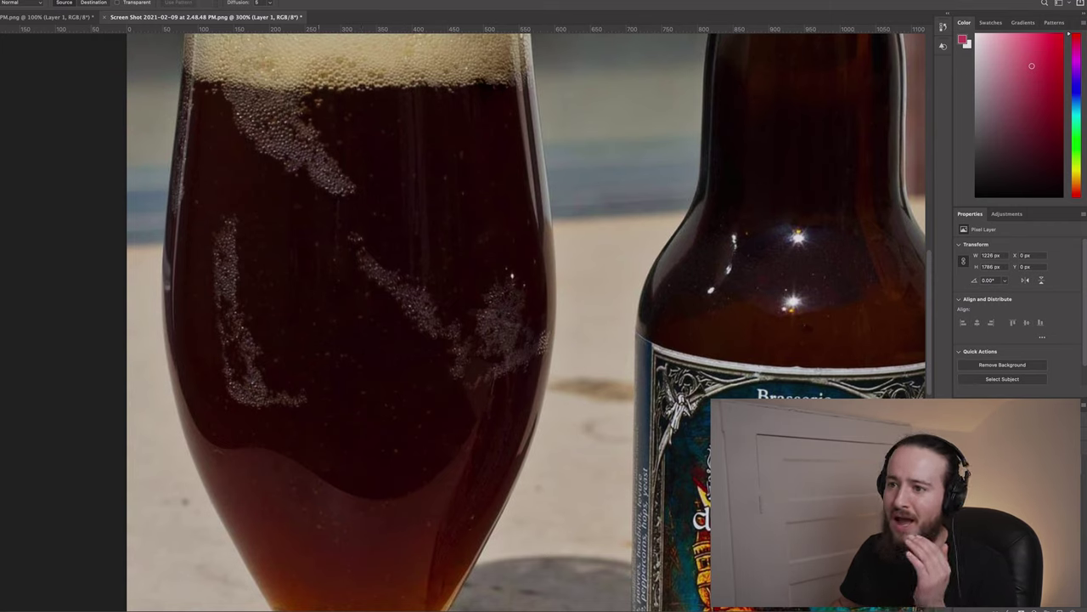
pyautogui.moveTo(242, 213)
pyautogui.mouseDown()
pyautogui.moveTo(219, 210)
pyautogui.moveTo(205, 251)
pyautogui.moveTo(217, 382)
pyautogui.mouseUp()
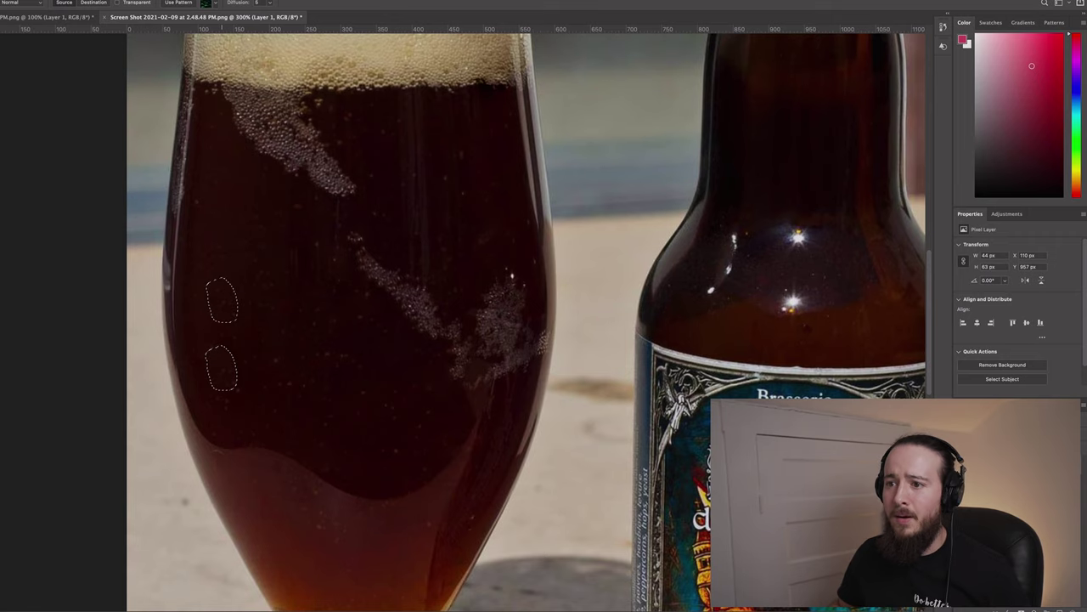
pyautogui.hotkey('ctrl', 'd')
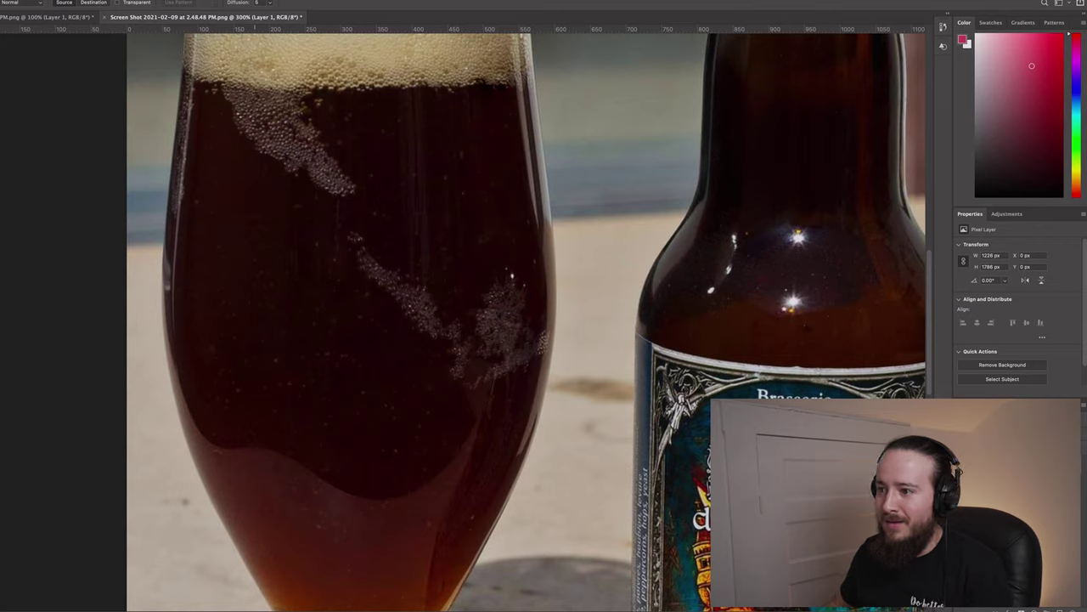
# Step: Clone-stamp out the mid-glass bubble streak in the dark beer
pyautogui.scroll(8, 527, 323)
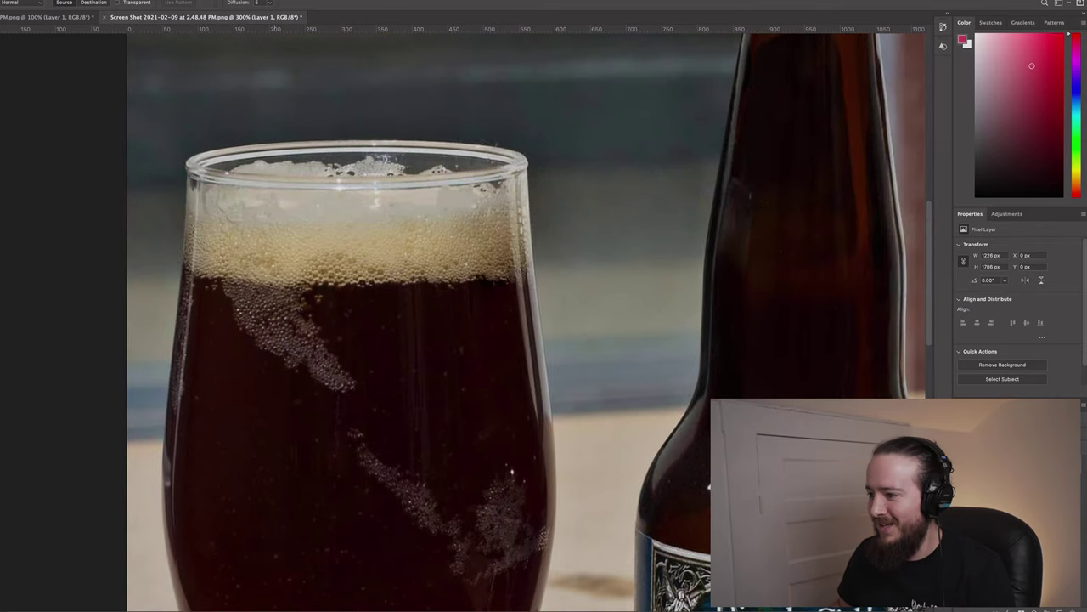
pyautogui.scroll(-7, 527, 323)
pyautogui.scroll(3, 527, 322)
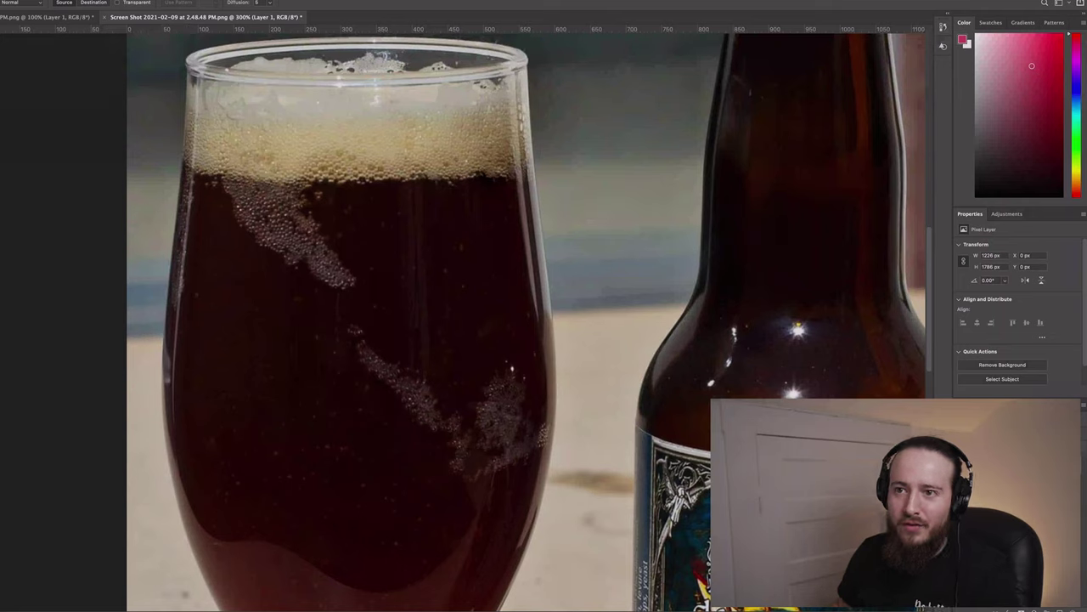
pyautogui.press('s')
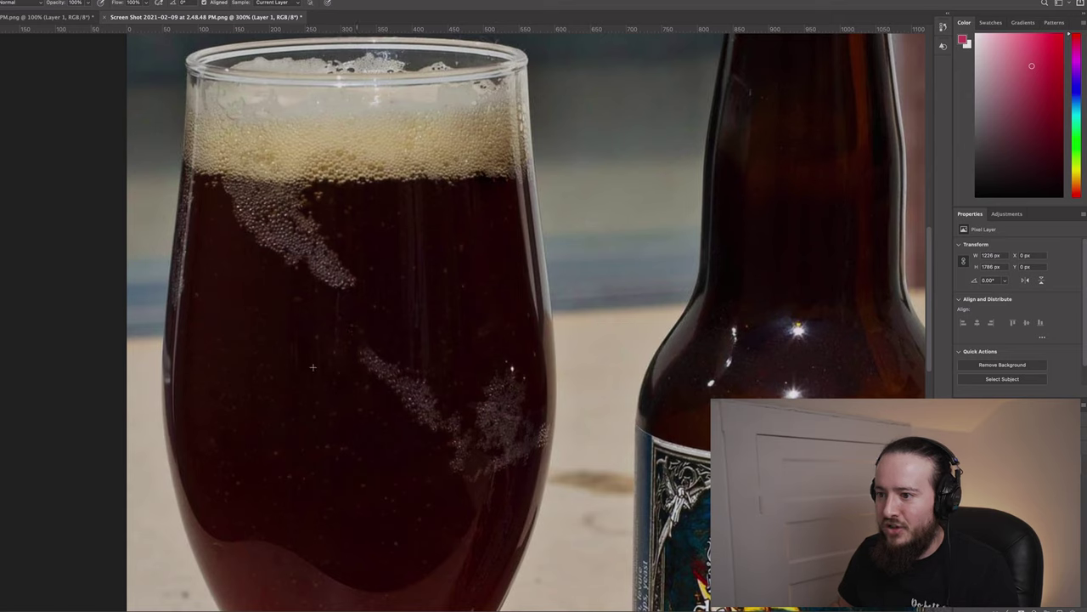
pyautogui.click(341, 346)
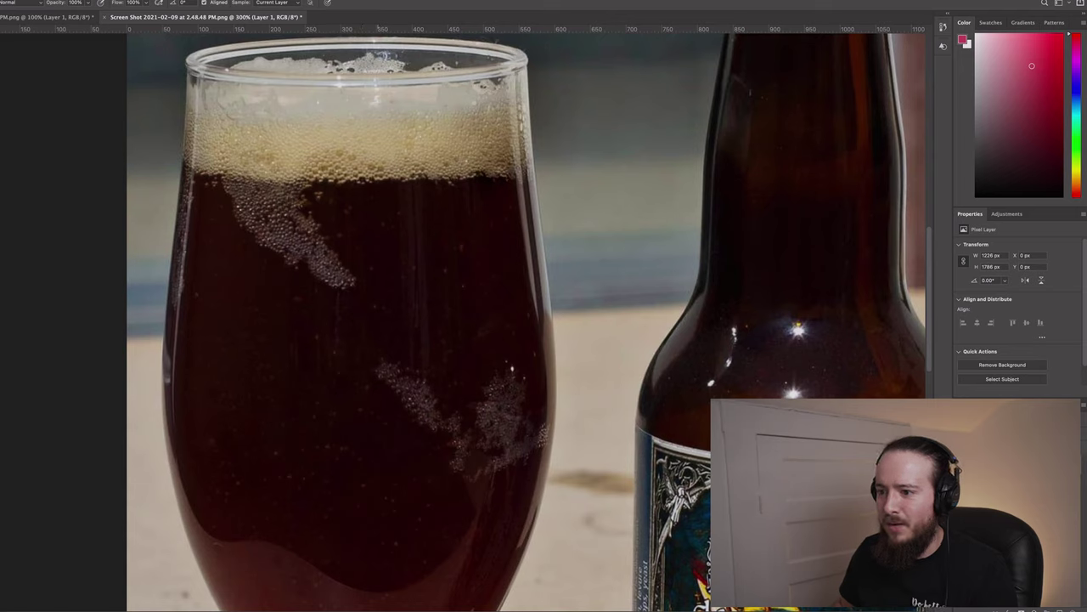
pyautogui.moveTo(380, 365); pyautogui.dragTo(412, 396)
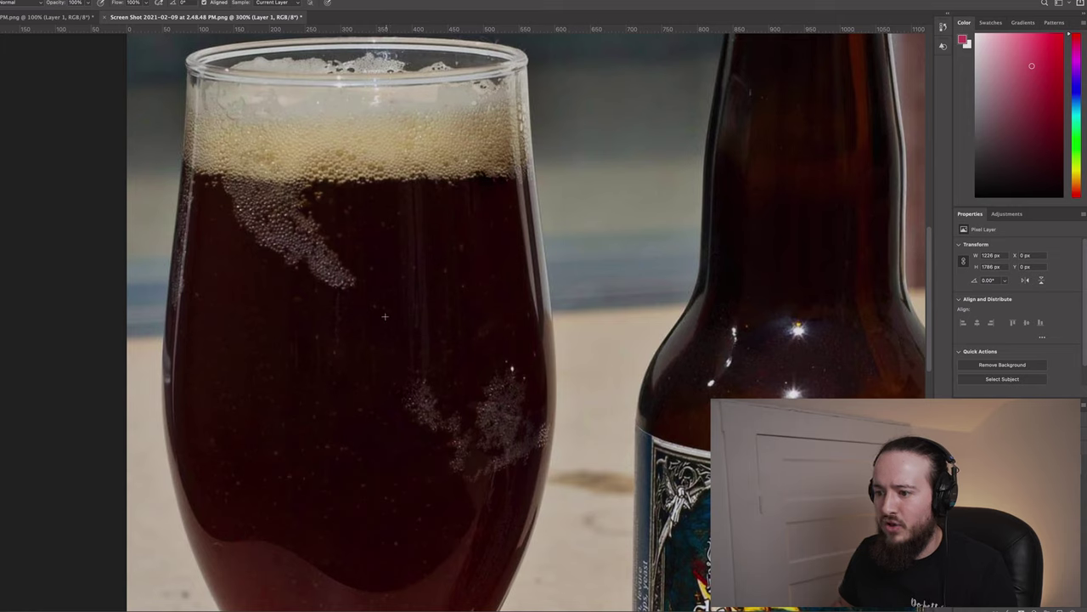
pyautogui.moveTo(413, 396)
pyautogui.mouseDown()
pyautogui.moveTo(456, 427)
pyautogui.moveTo(459, 469)
pyautogui.mouseUp()
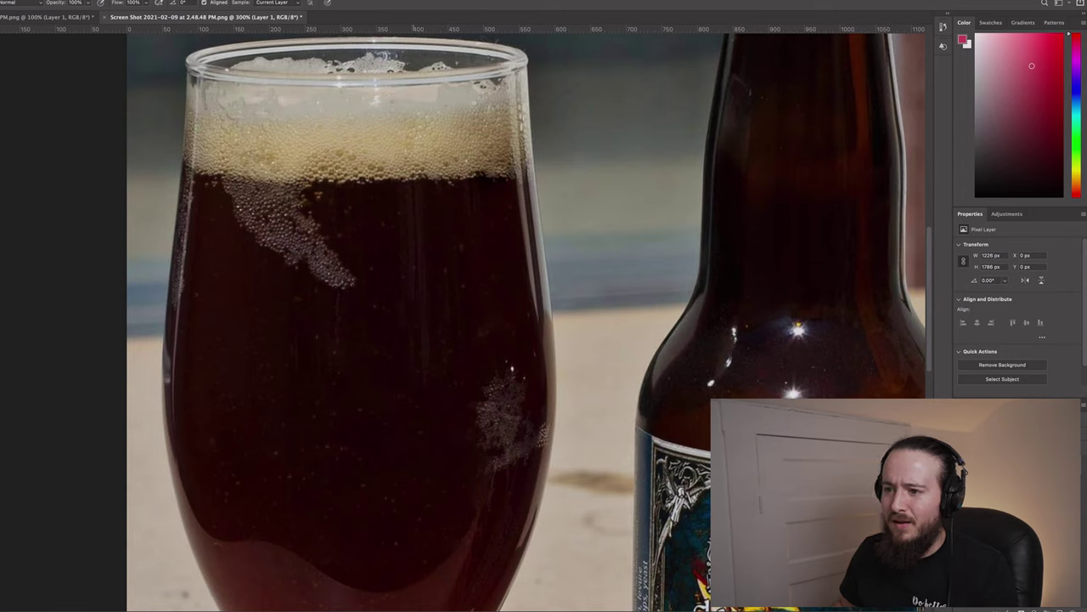
# Step: Paint out the bubble patches near the foam and outline the last frosty area
pyautogui.moveTo(347, 280)
pyautogui.mouseDown()
pyautogui.moveTo(313, 262)
pyautogui.moveTo(314, 232)
pyautogui.moveTo(294, 247)
pyautogui.moveTo(275, 243)
pyautogui.moveTo(304, 221)
pyautogui.moveTo(265, 228)
pyautogui.moveTo(241, 209)
pyautogui.moveTo(293, 209)
pyautogui.moveTo(288, 195)
pyautogui.moveTo(251, 200)
pyautogui.mouseUp()
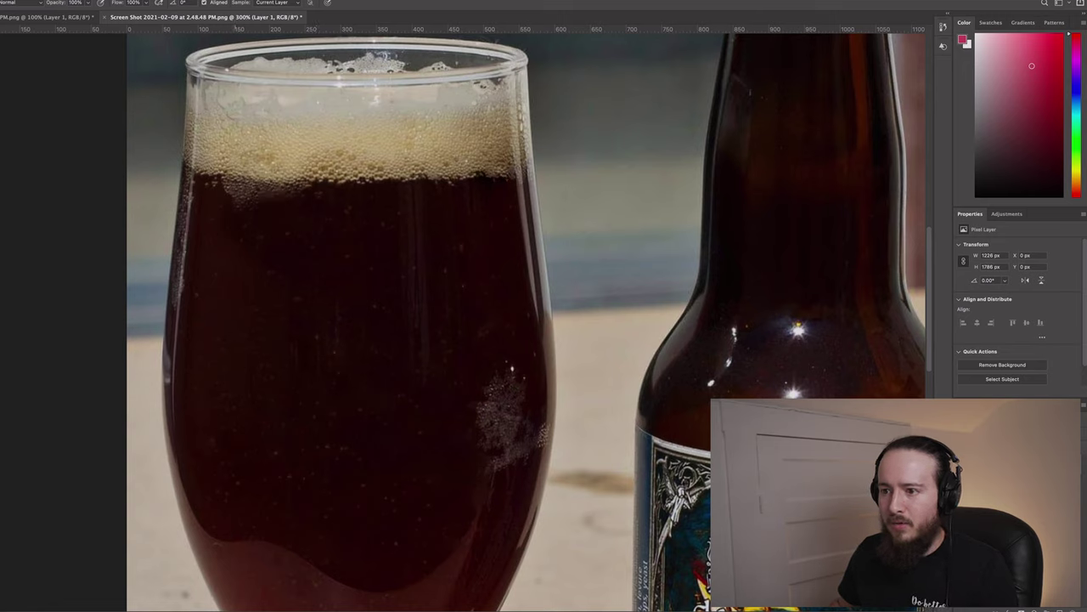
pyautogui.click(241, 196)
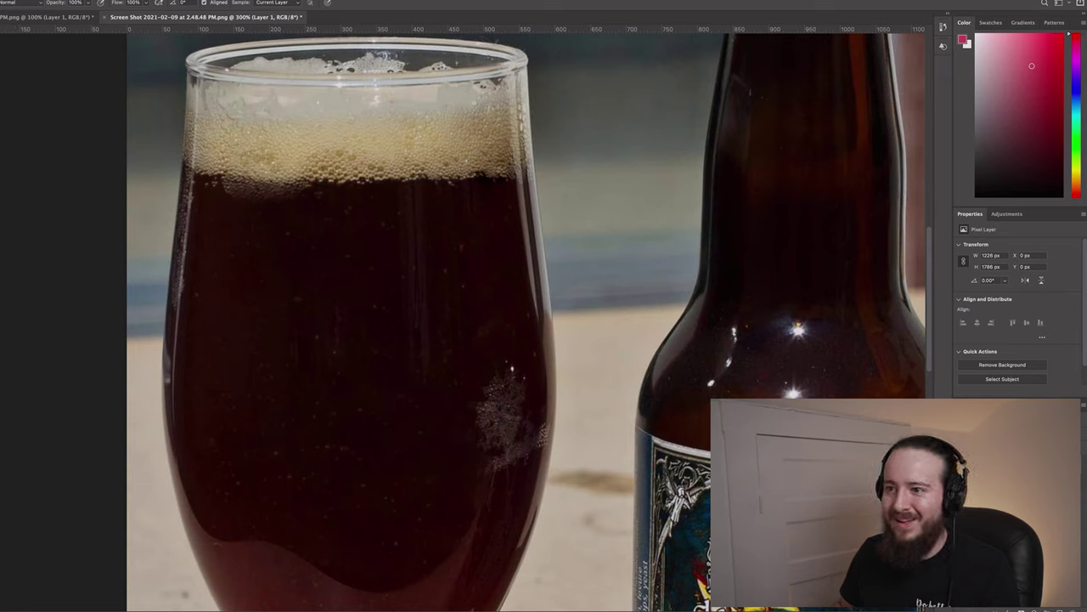
pyautogui.press('j')
pyautogui.moveTo(218, 174)
pyautogui.mouseDown()
pyautogui.moveTo(222, 195)
pyautogui.moveTo(267, 209)
pyautogui.moveTo(311, 201)
pyautogui.moveTo(316, 175)
pyautogui.mouseUp()
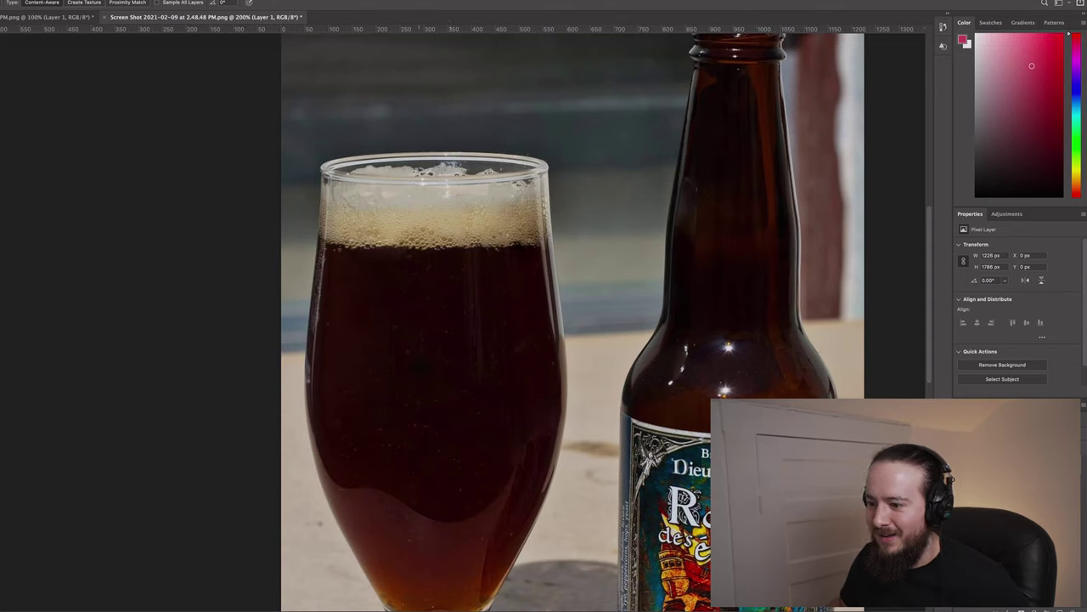
# Step: Zoom to 300%, heal the dark speck on the beer glass, then fit the whole image
pyautogui.scroll(-5, 573, 322)
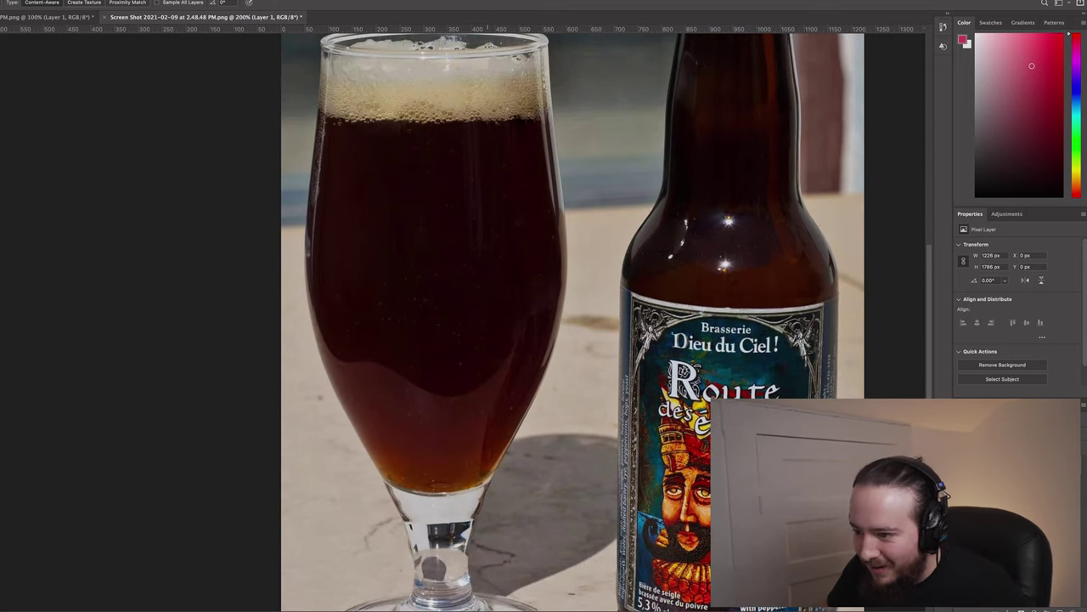
pyautogui.press('super+equal')
pyautogui.press('super+equal')
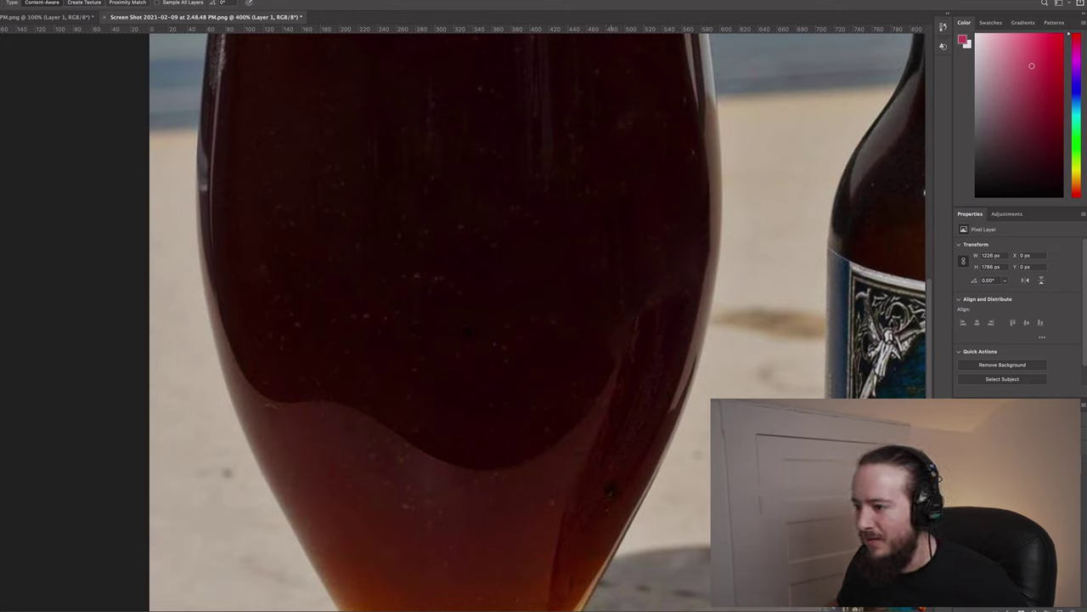
pyautogui.click(551, 503)
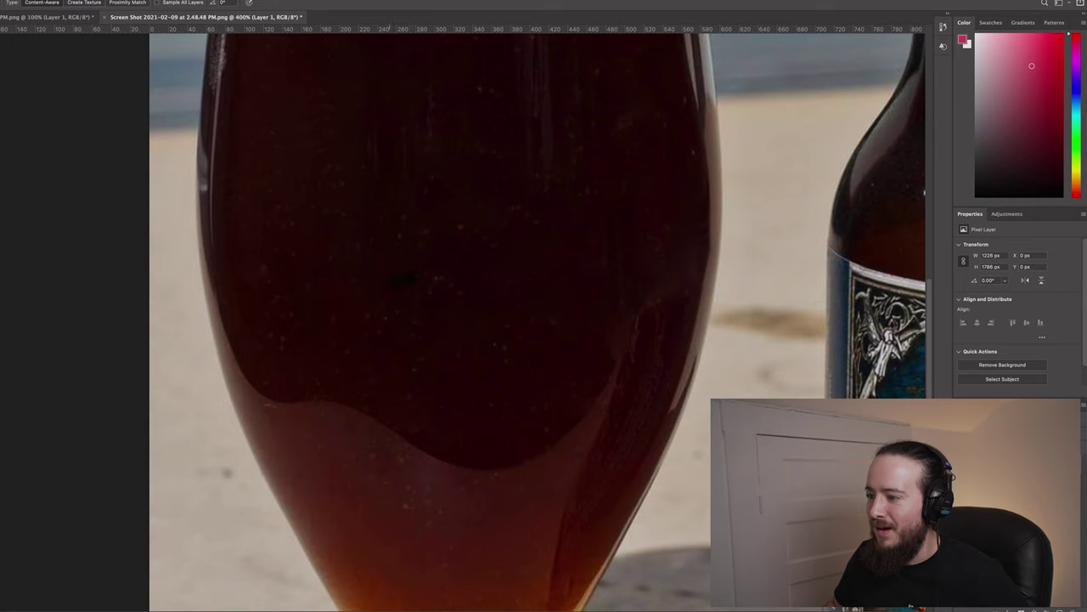
pyautogui.press('super+1')
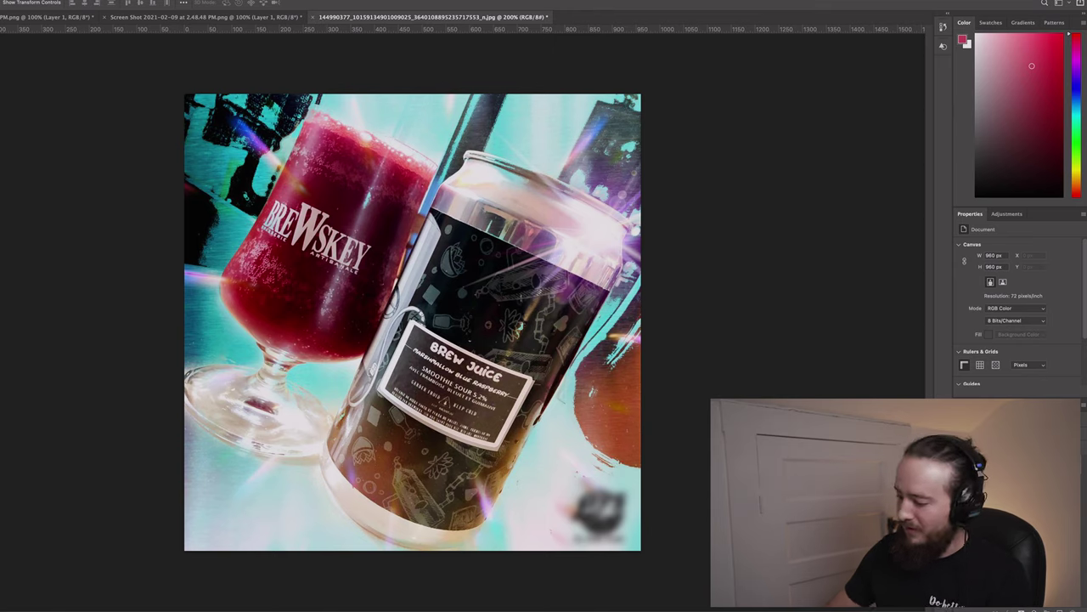
# Step: Zoom in on the newly opened Brew Juice photo
pyautogui.hotkey('ctrl', '+')
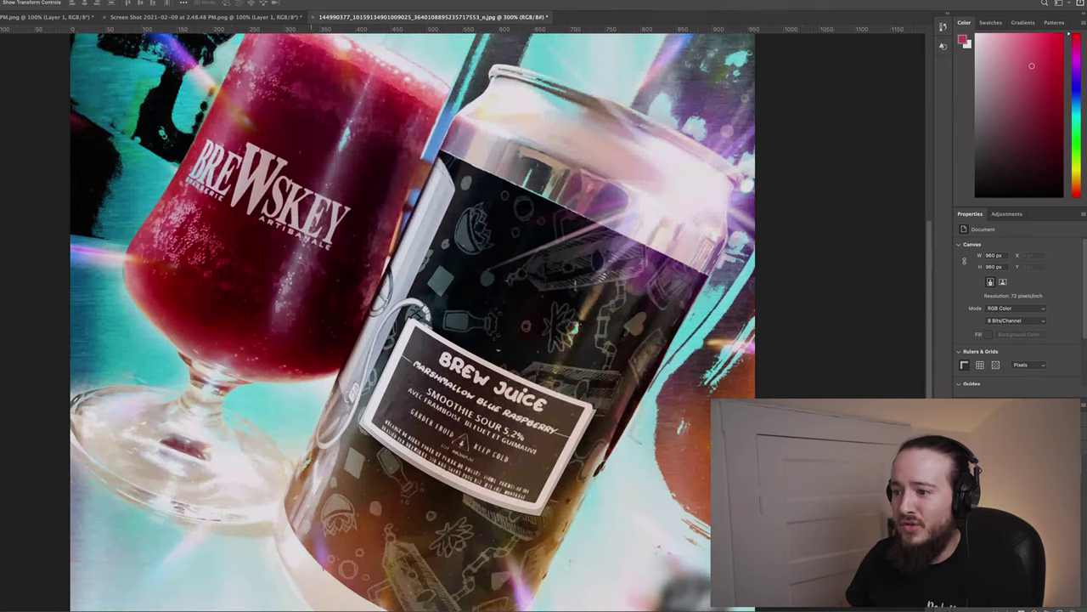
# Step: Zoom to 400% on the Brewskey glass and select the Lasso tool
pyautogui.scroll(3, 412, 323)
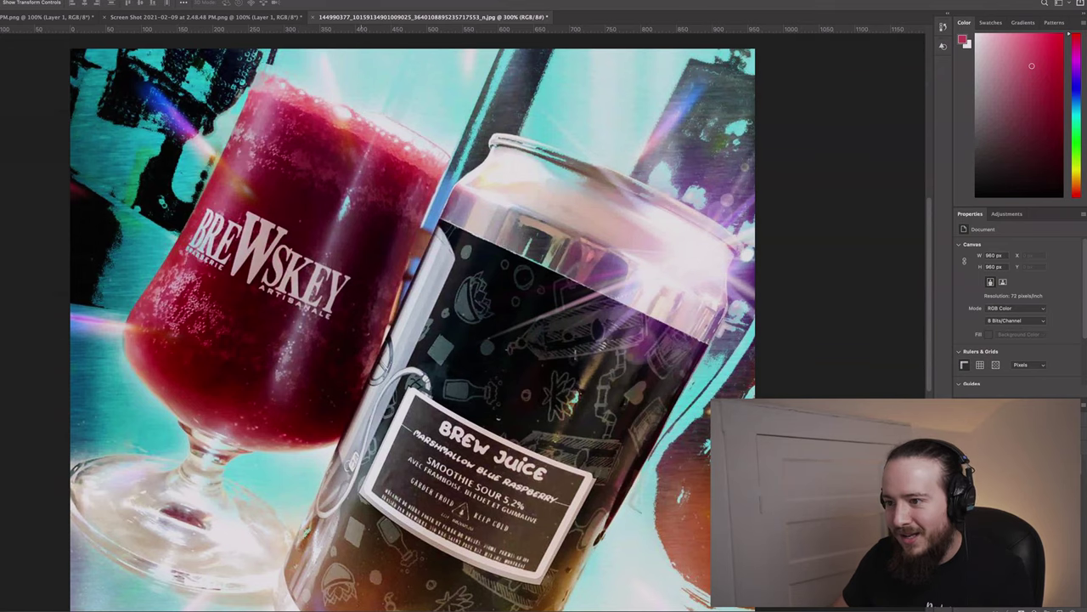
pyautogui.hotkey('ctrl', '+')
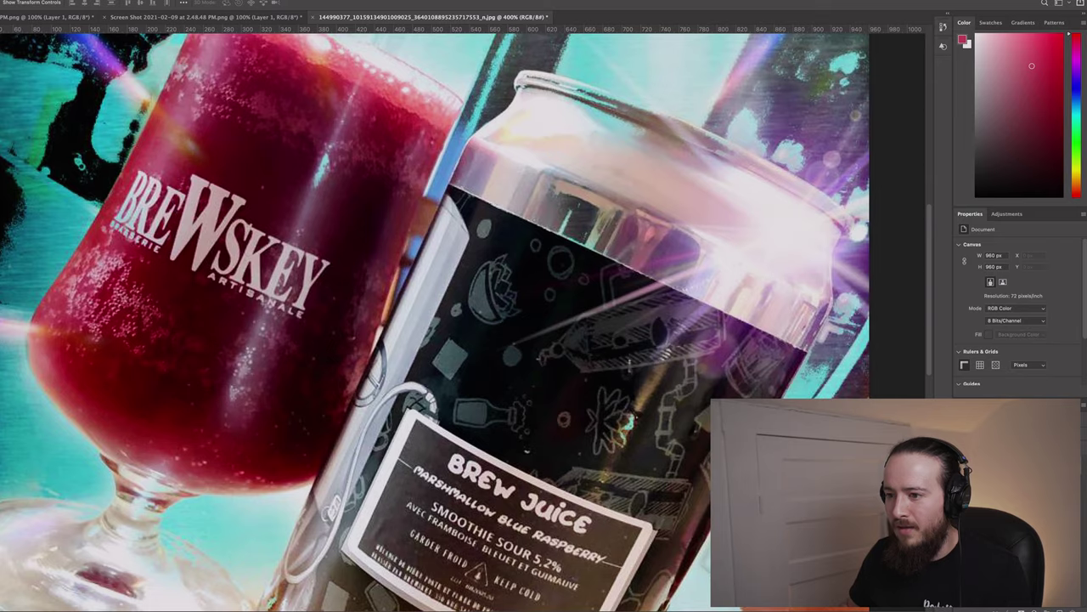
pyautogui.hscroll(-5, 463, 319)
pyautogui.scroll(2, 463, 318)
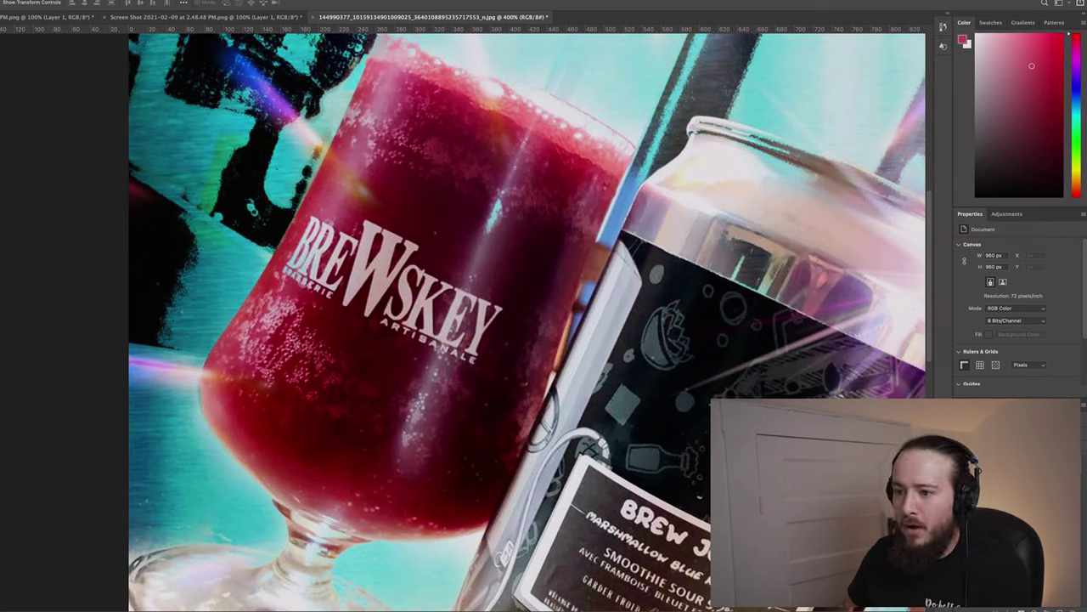
pyautogui.press('l')
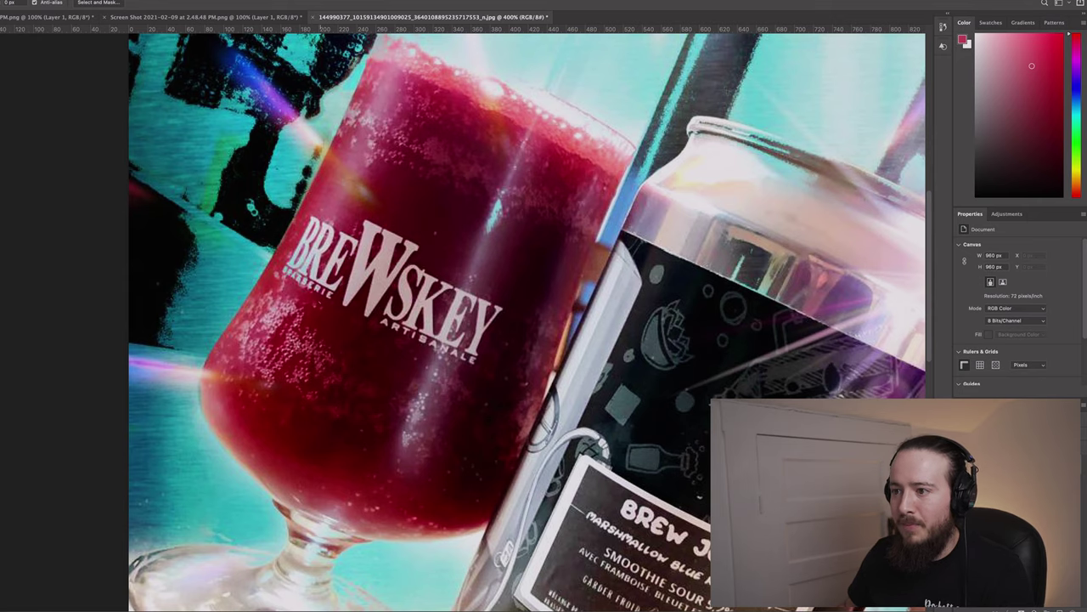
# Step: Retouch pale spots on the Brewskey glass, alternating Eyedropper sampling with Lasso selections
pyautogui.press('i')
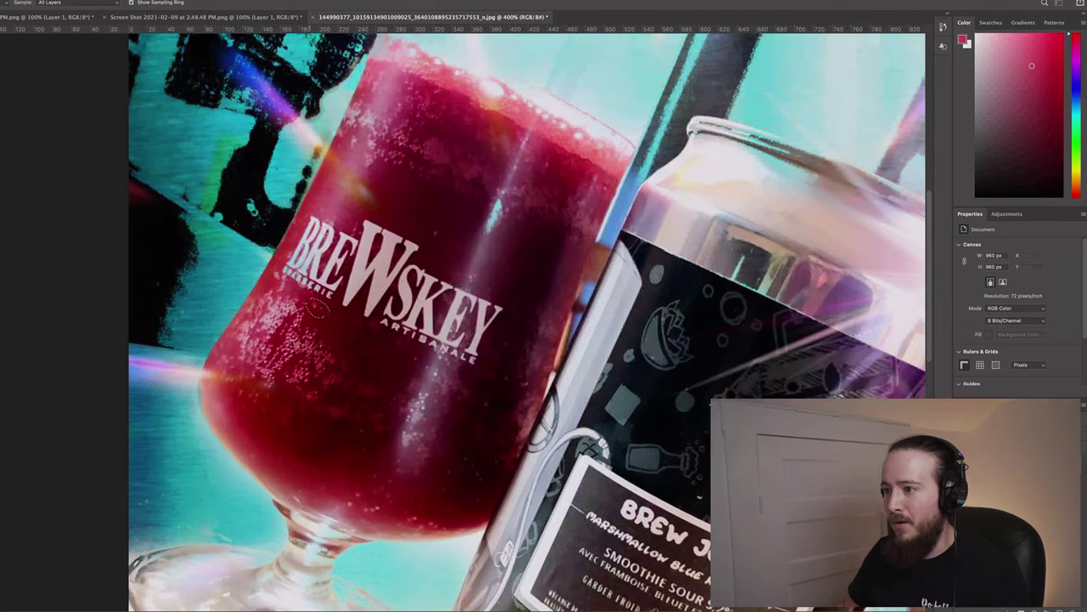
pyautogui.press('l')
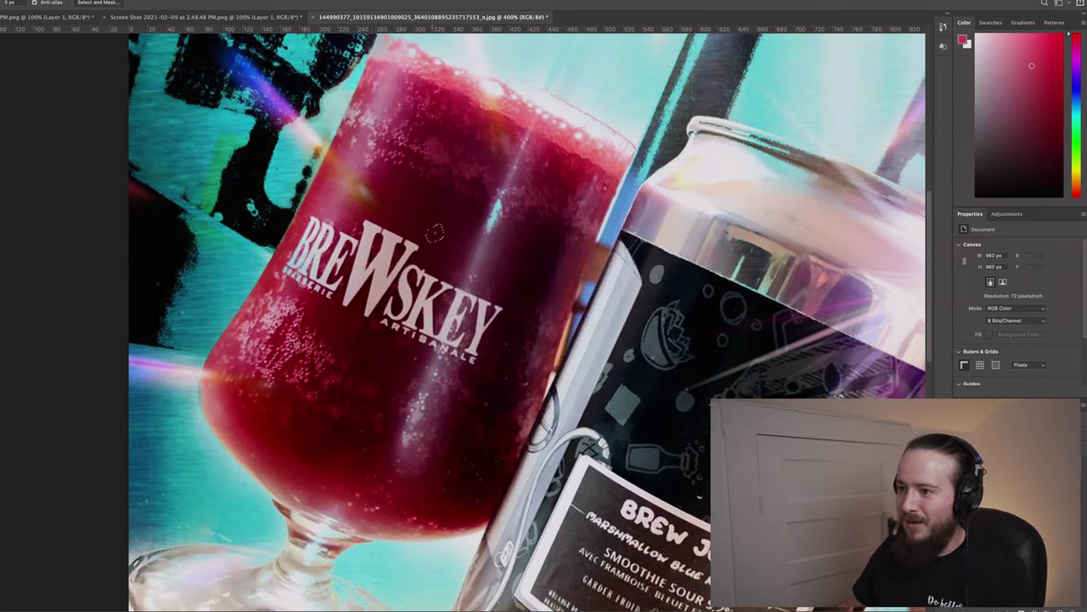
pyautogui.press('i')
pyautogui.press('l')
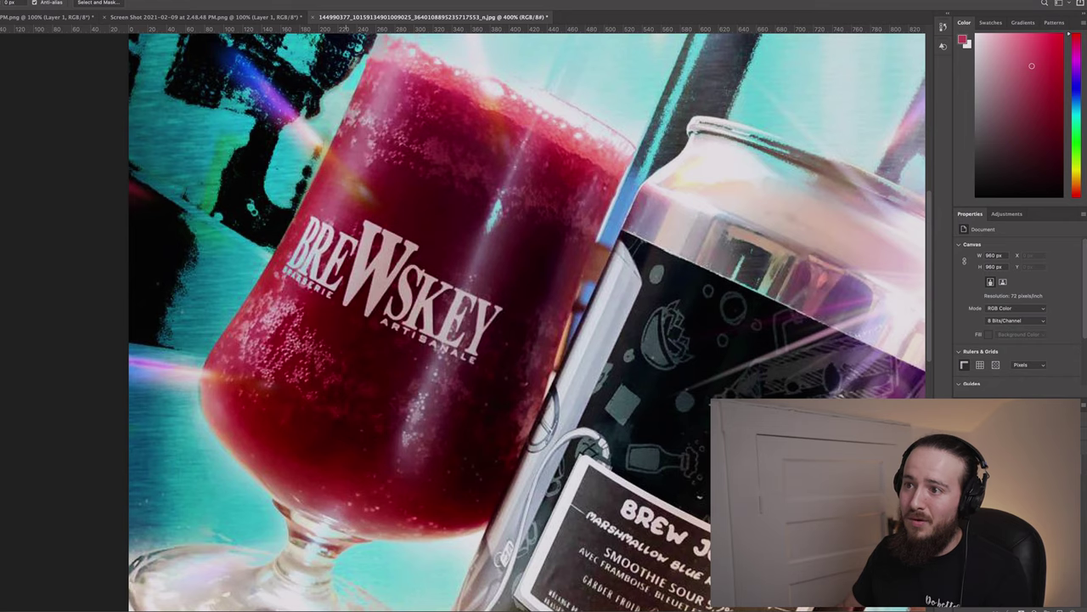
pyautogui.hotkey('ctrl', 'z')
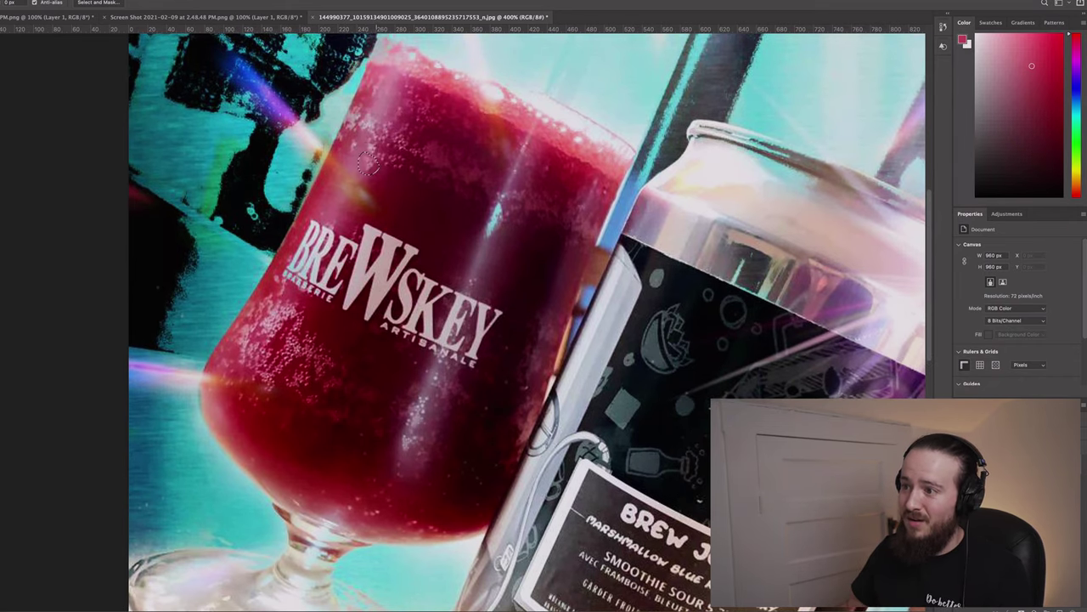
pyautogui.press('i')
pyautogui.press('l')
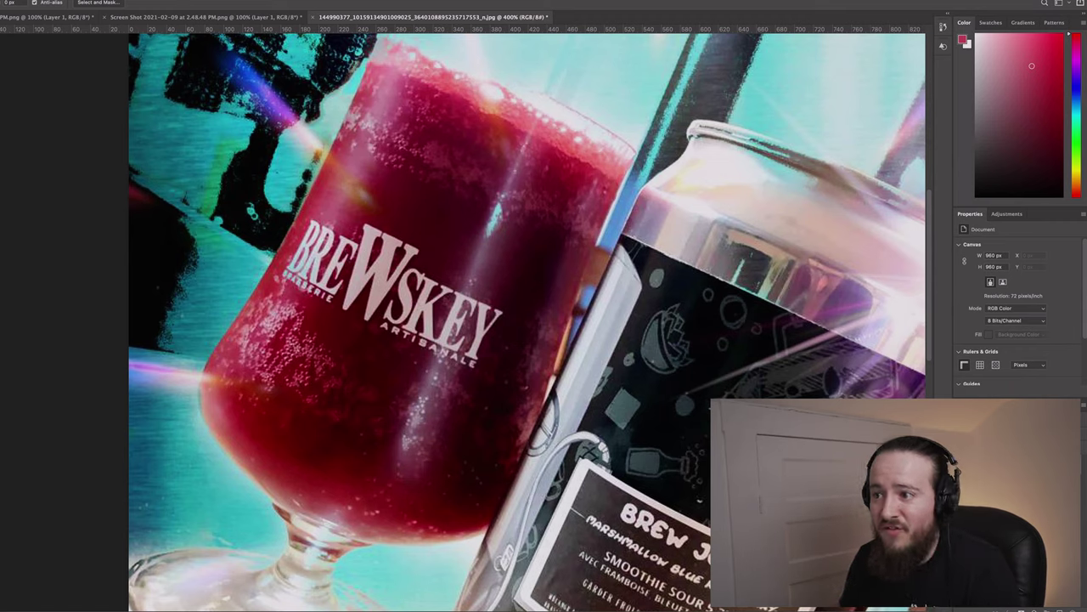
pyautogui.press('s')
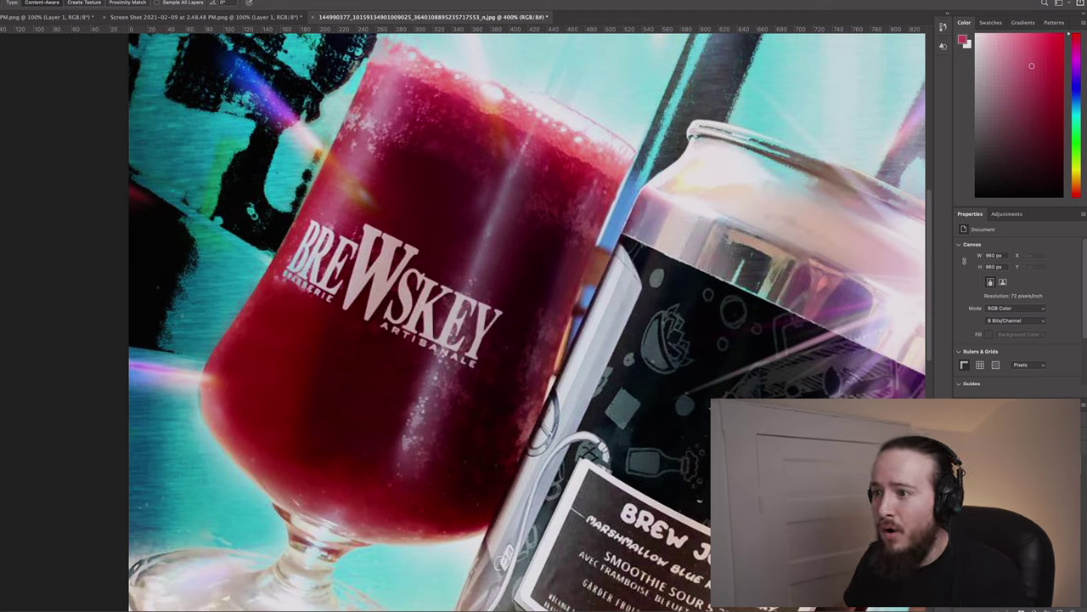
# Step: Lasso a small patch near the Brewskey glass rim and zoom closely onto the glass top
pyautogui.press('l')
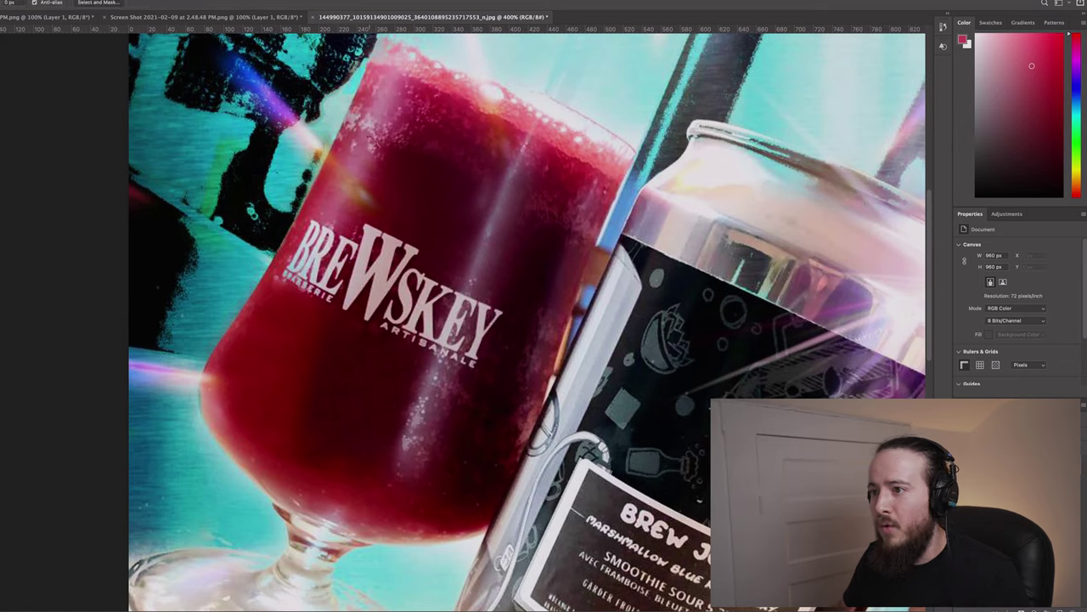
pyautogui.moveTo(364, 141); pyautogui.dragTo(367, 143)
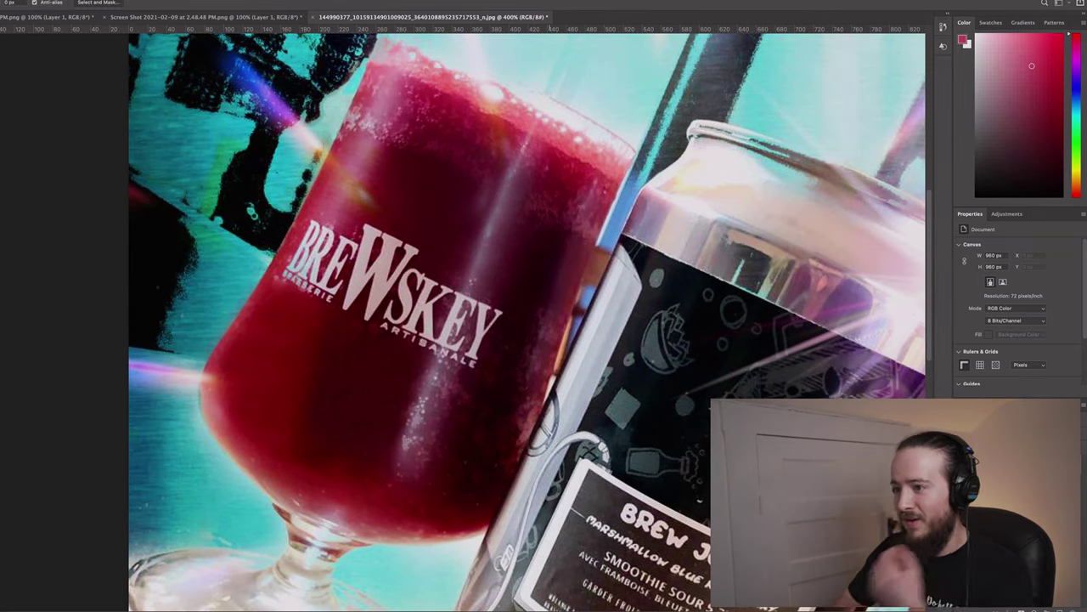
pyautogui.hotkey('ctrl', '1')
pyautogui.hotkey('ctrl', '-')
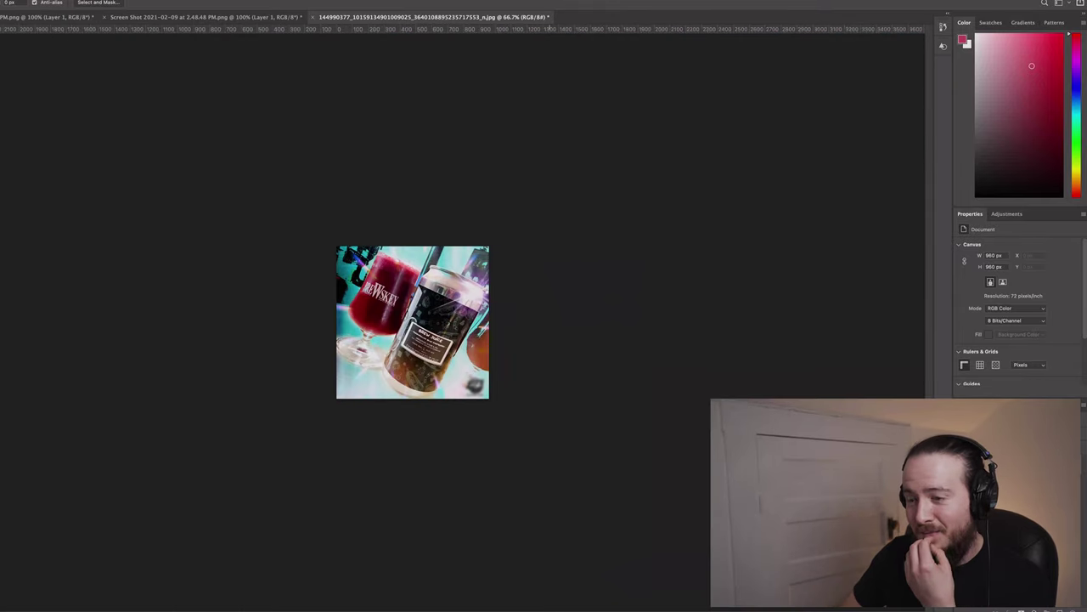
pyautogui.hotkey('ctrl', '+')
pyautogui.hotkey('ctrl', '+')
pyautogui.hotkey('ctrl', '+')
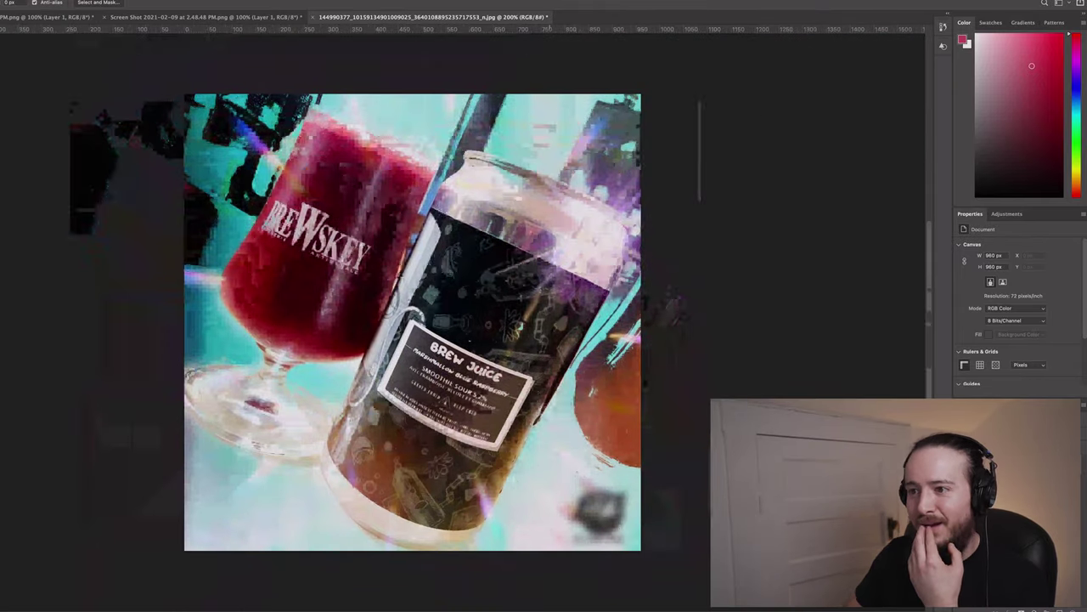
pyautogui.hotkey('ctrl', '+')
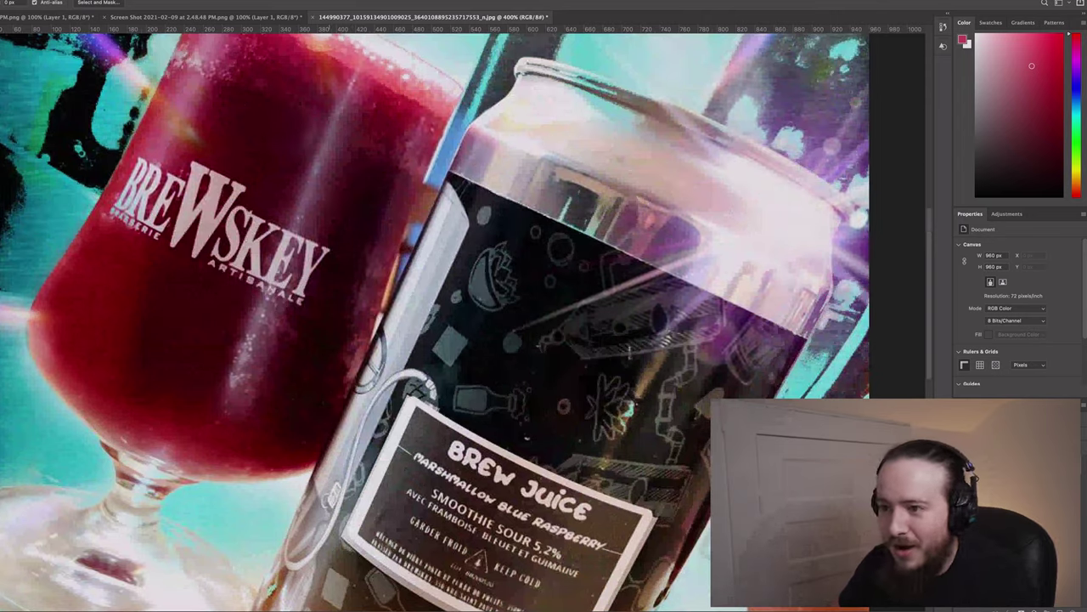
pyautogui.hotkey('ctrl', '+')
pyautogui.hotkey('ctrl', '+')
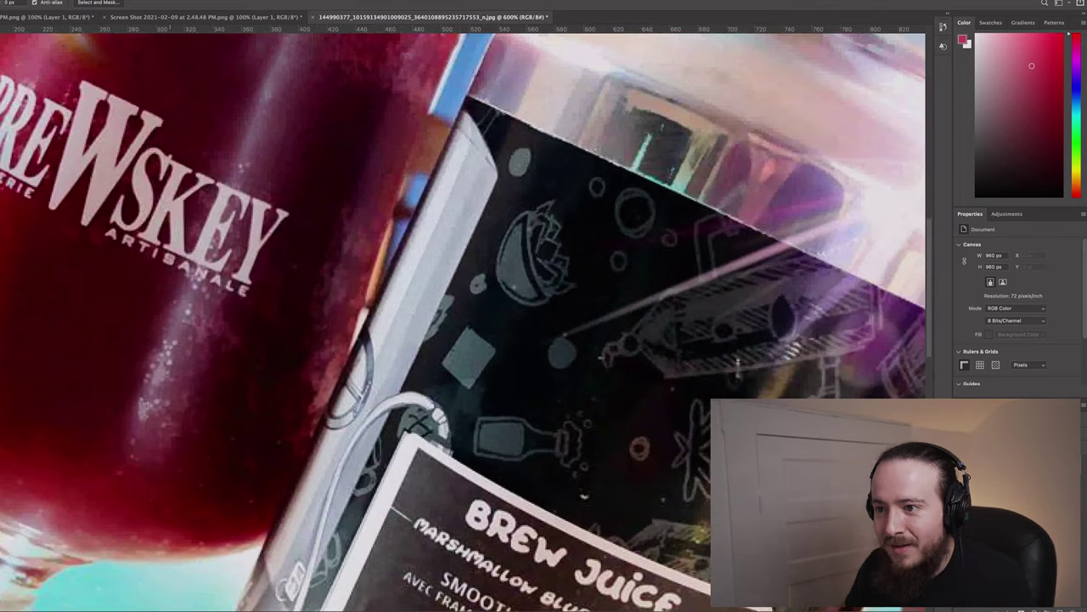
pyautogui.scroll(4, 463, 323)
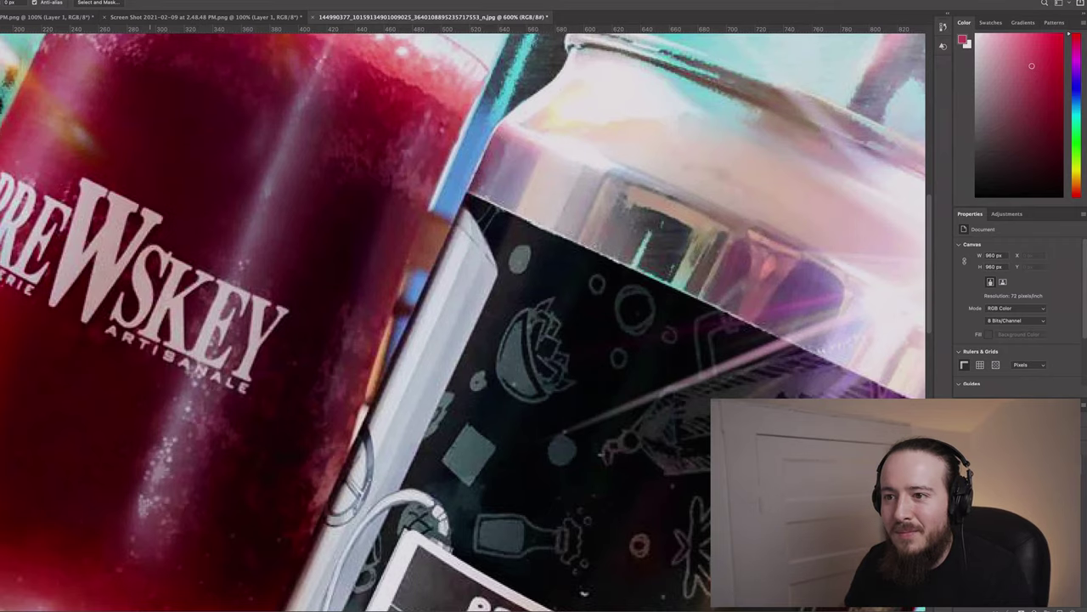
pyautogui.scroll(8, 463, 323)
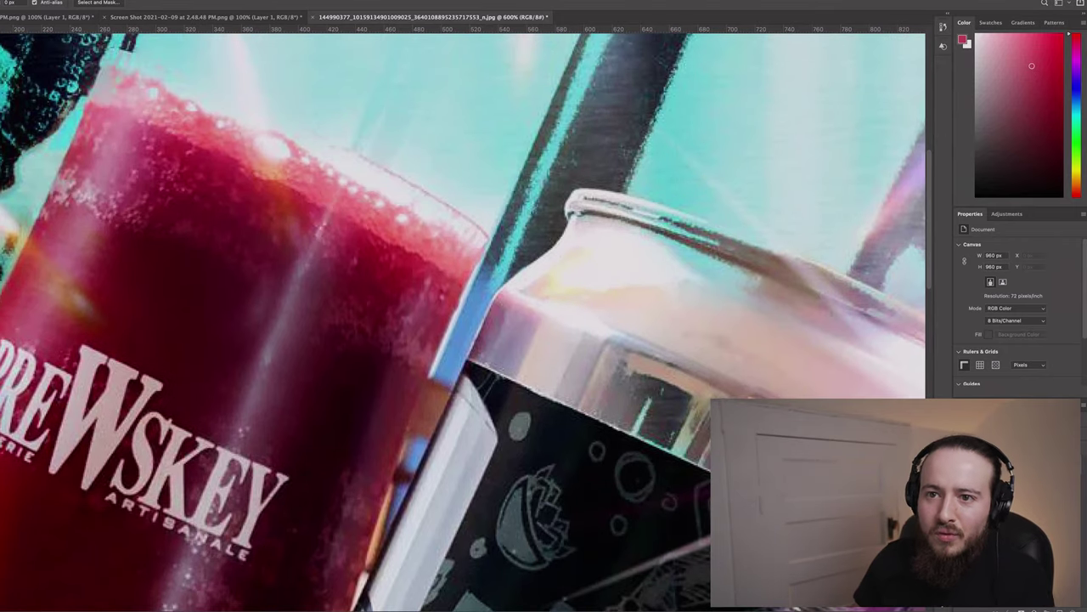
pyautogui.scroll(2, 462, 323)
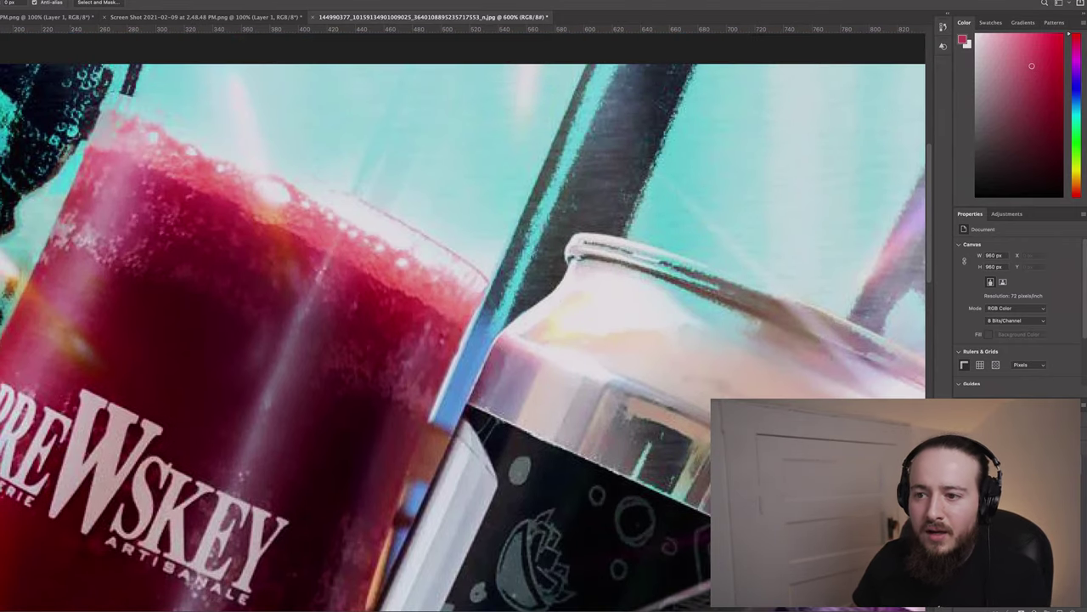
pyautogui.press('s')
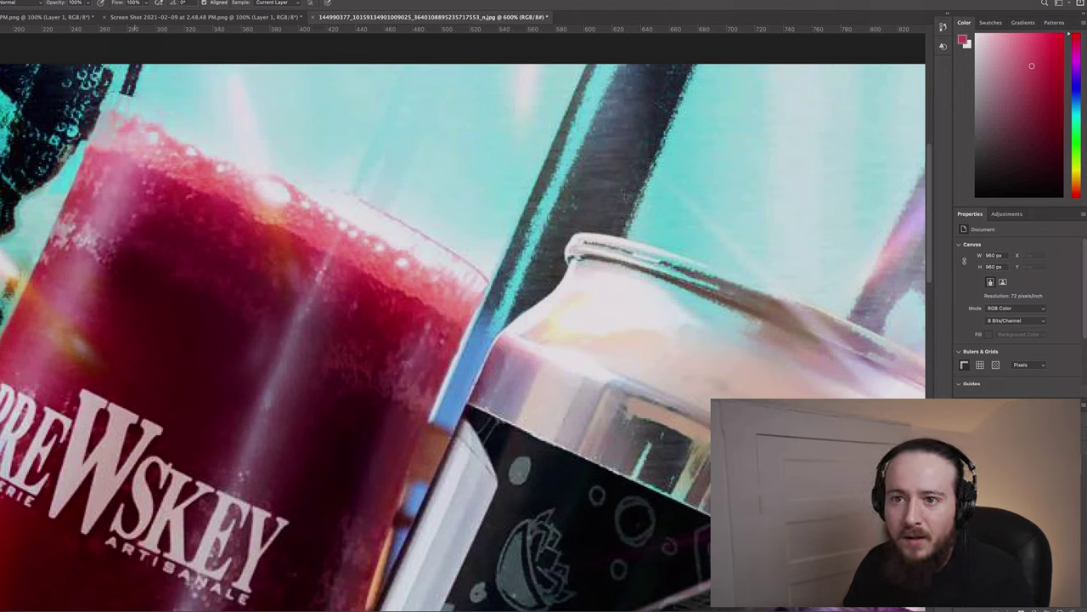
# Step: Lasso a pale patch on the glass's left side, discard it, and outline a new one
pyautogui.press('l')
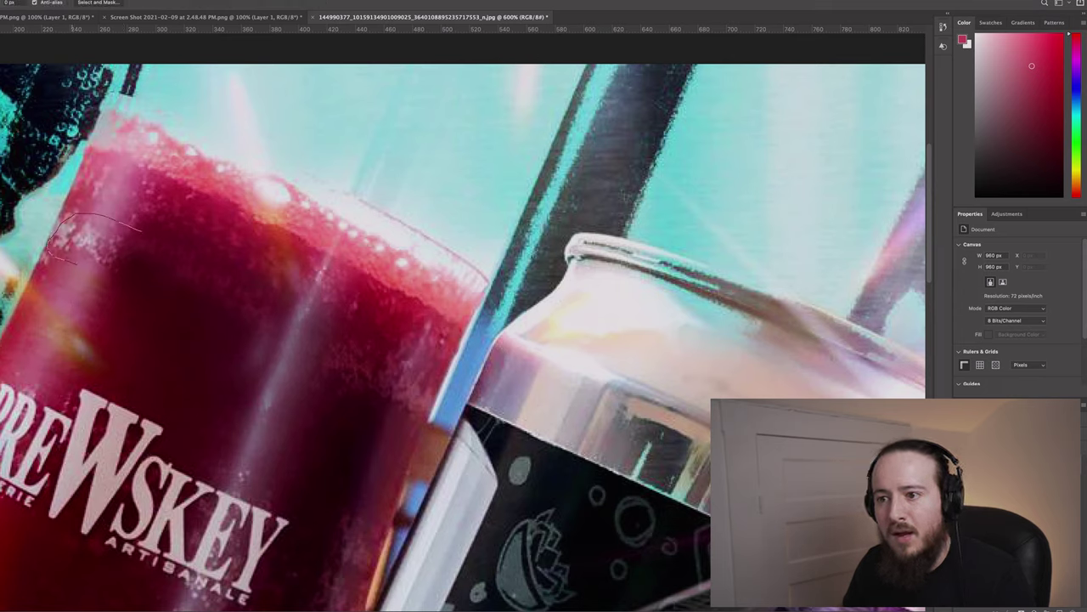
pyautogui.moveTo(132, 268); pyautogui.dragTo(131, 268)
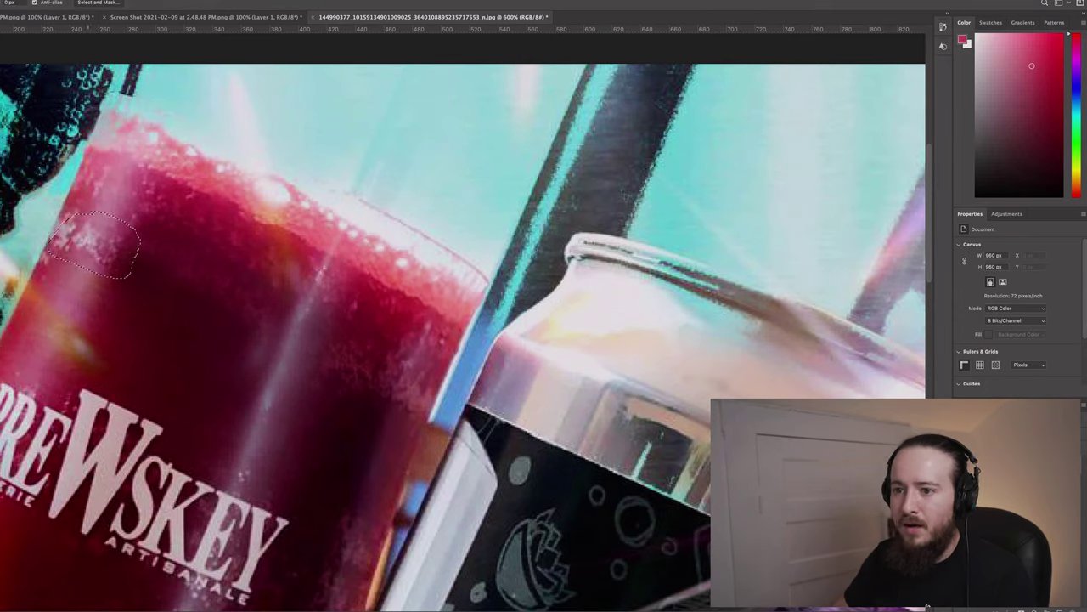
pyautogui.press('i')
pyautogui.press('l')
pyautogui.hotkey('ctrl', 'd')
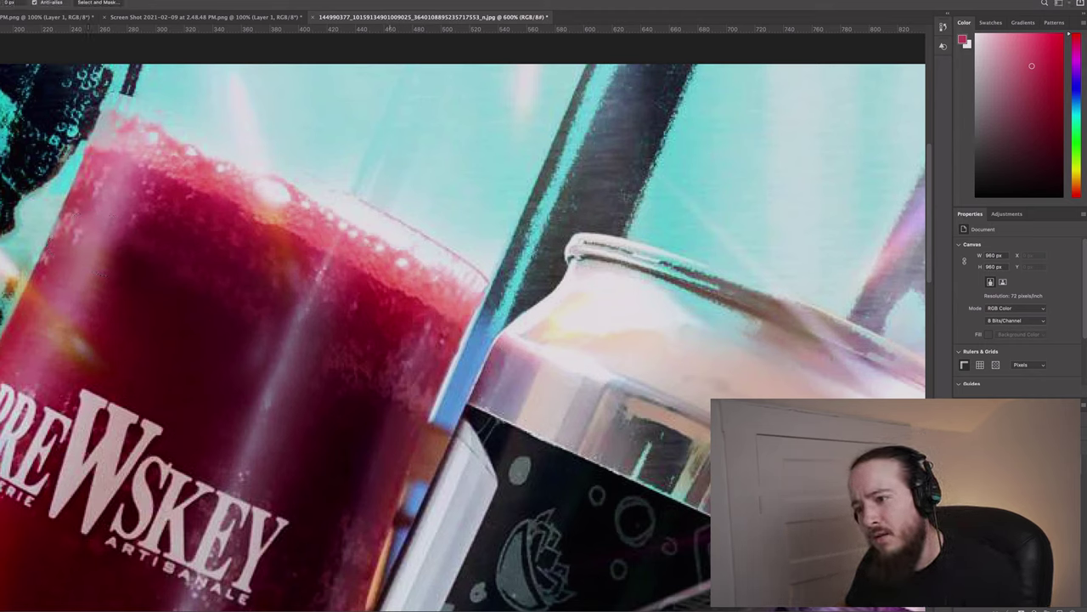
pyautogui.moveTo(344, 403); pyautogui.dragTo(377, 406)
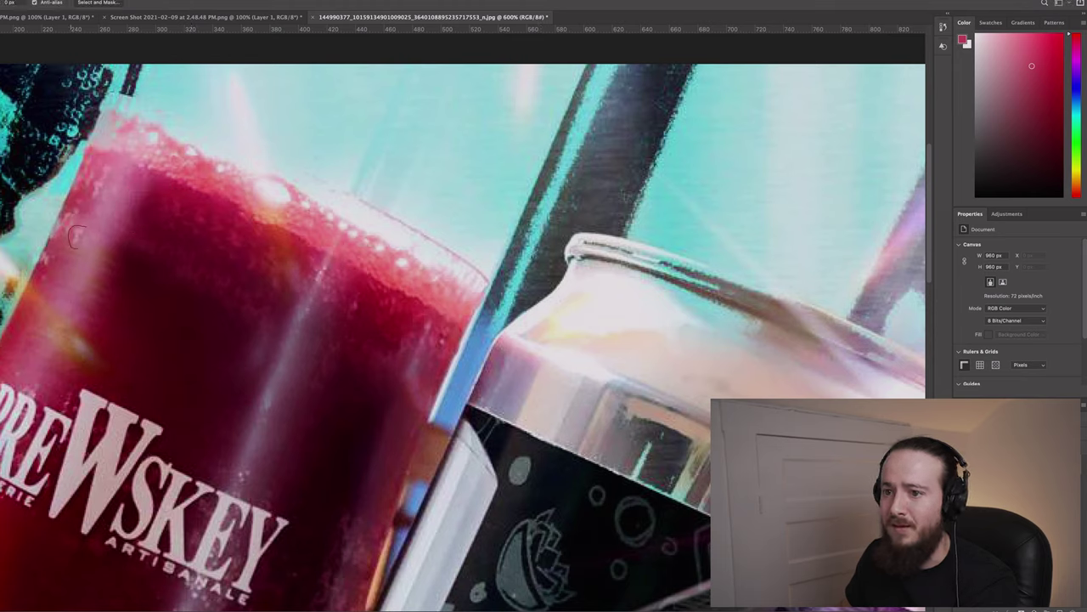
# Step: Sample colours beside the spot from the glass to cover the selected patch
pyautogui.press('i')
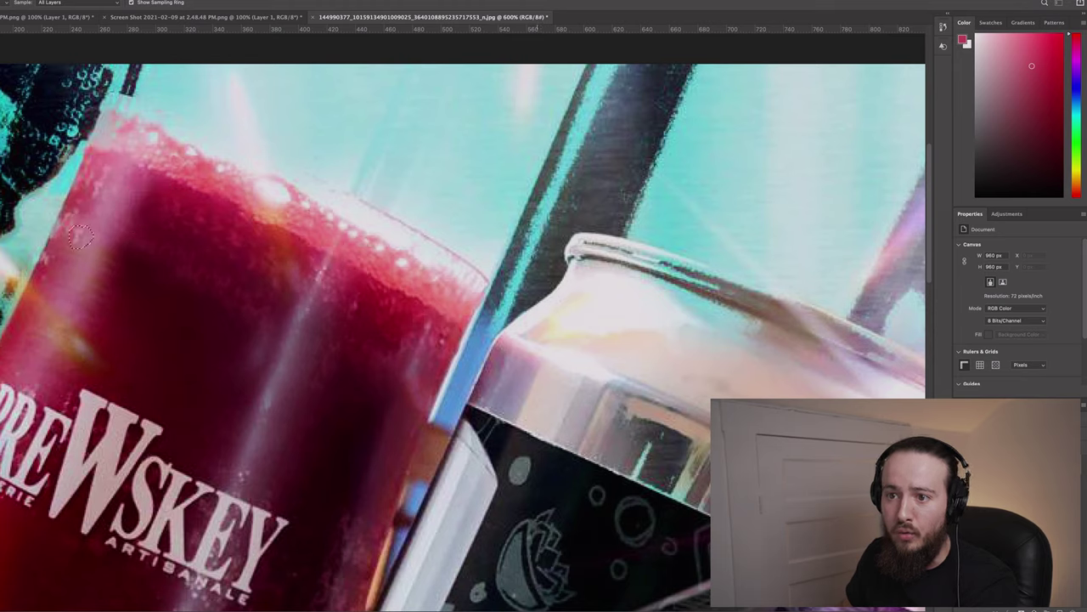
pyautogui.press('l')
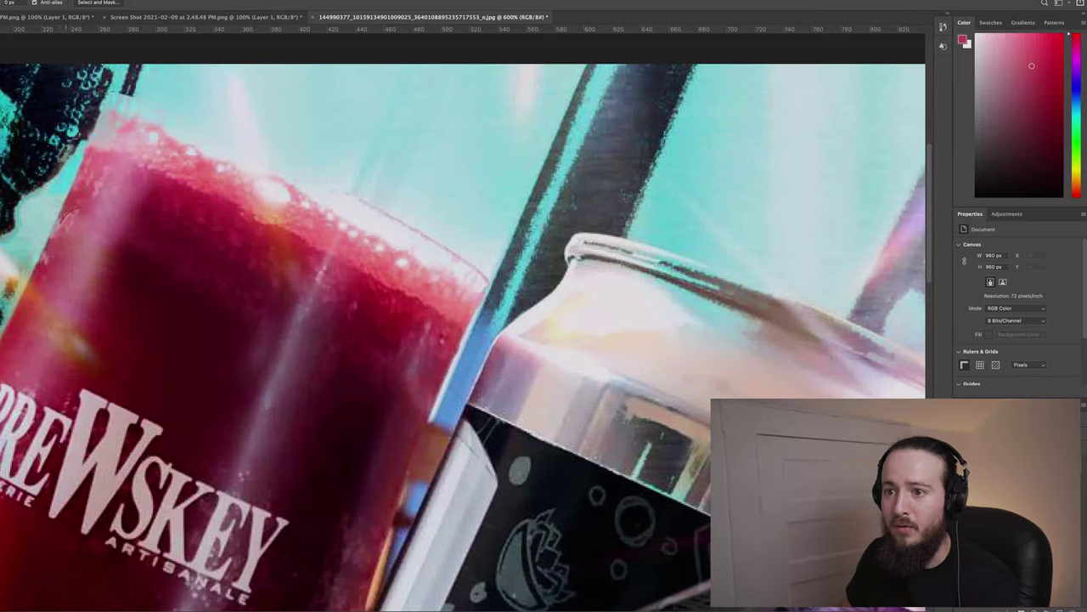
pyautogui.press('i')
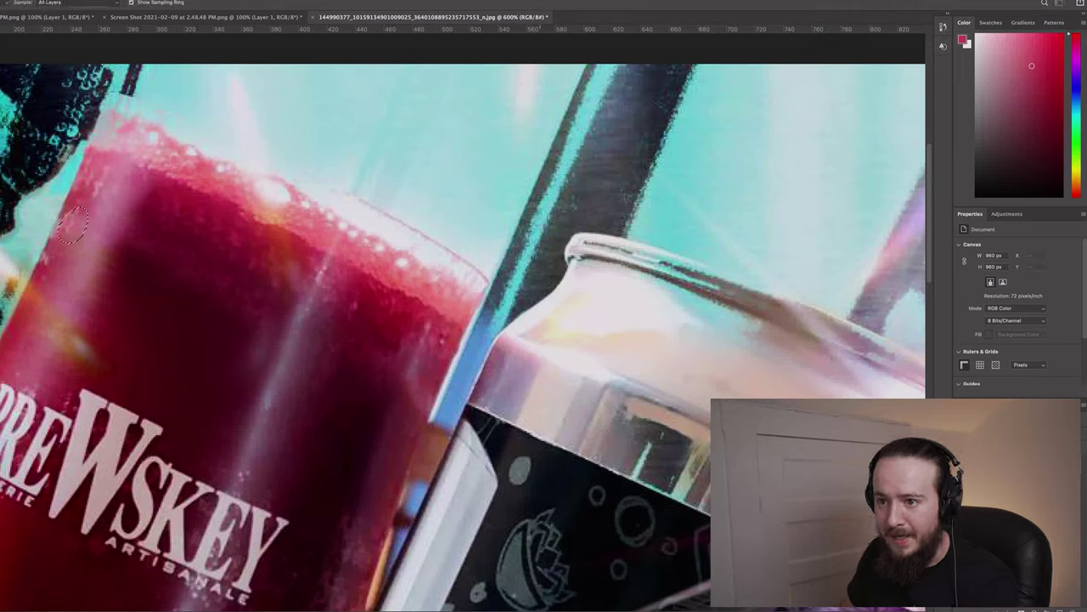
pyautogui.press('l')
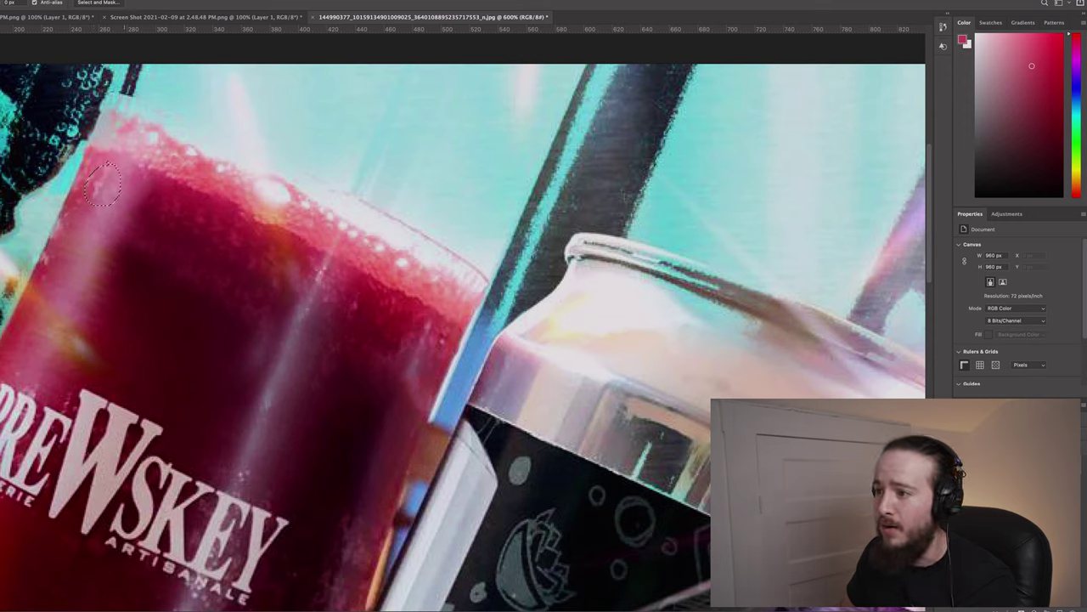
pyautogui.press('i')
pyautogui.press('l')
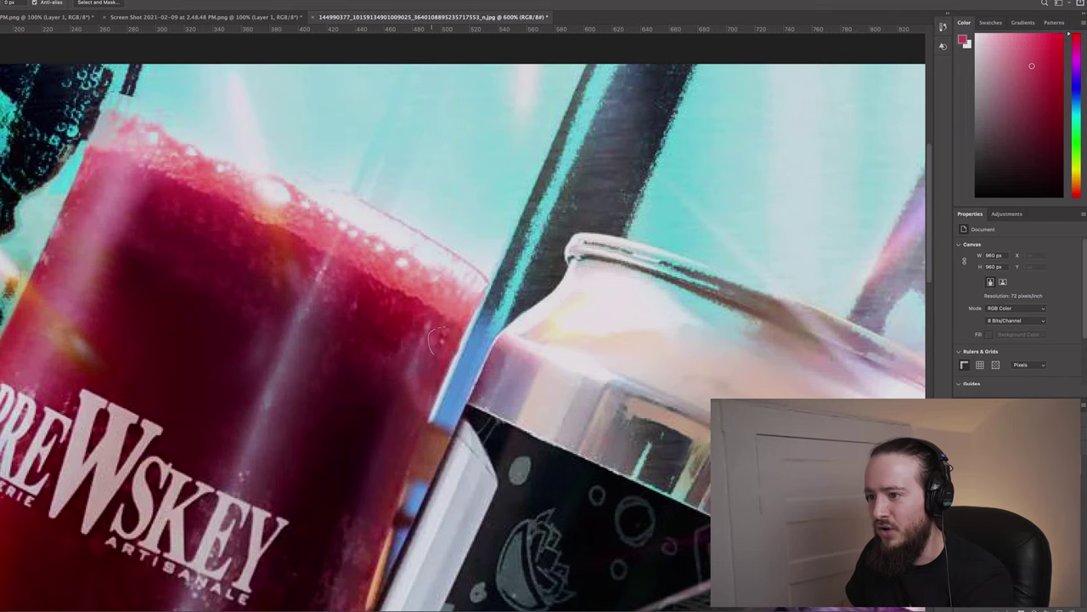
pyautogui.press('i')
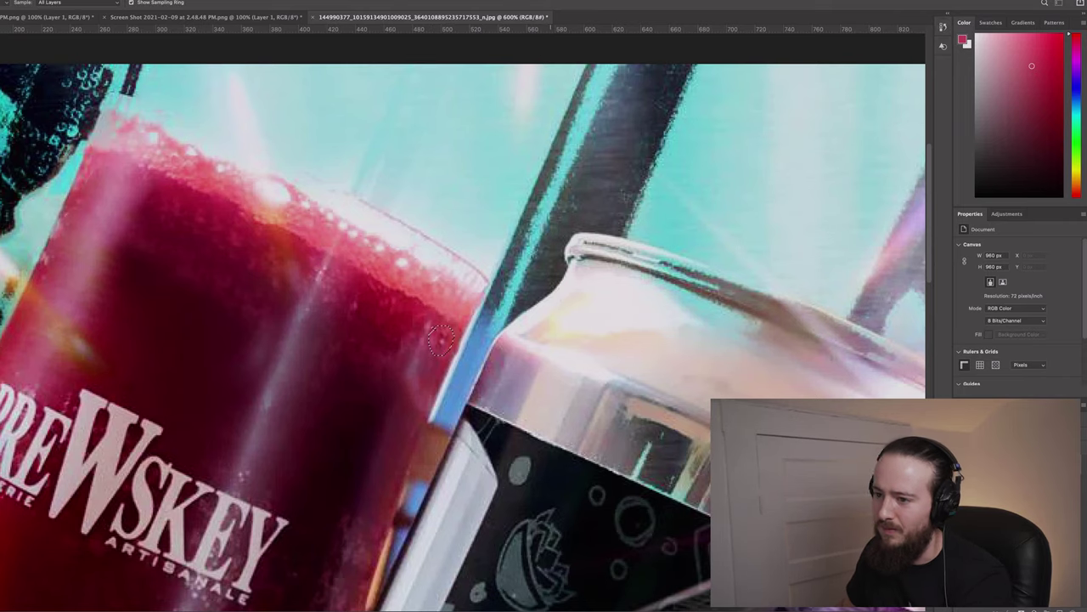
pyautogui.press('l')
pyautogui.scroll(-10, 463, 322)
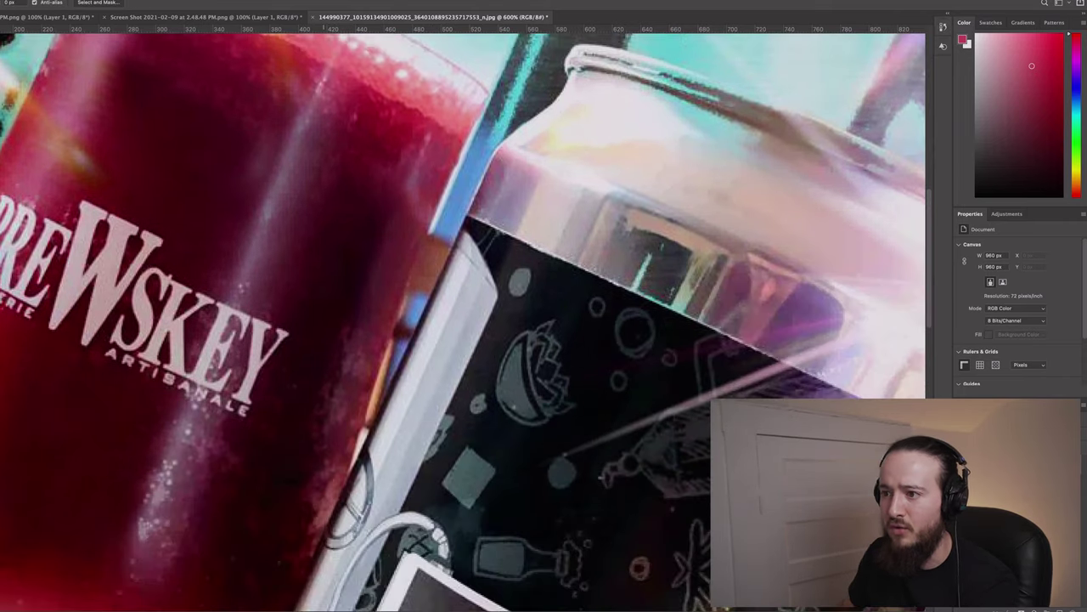
# Step: Lasso and fill the blemish on the Brewskey glass's right edge below the logo, then deselect
pyautogui.scroll(3, 463, 323)
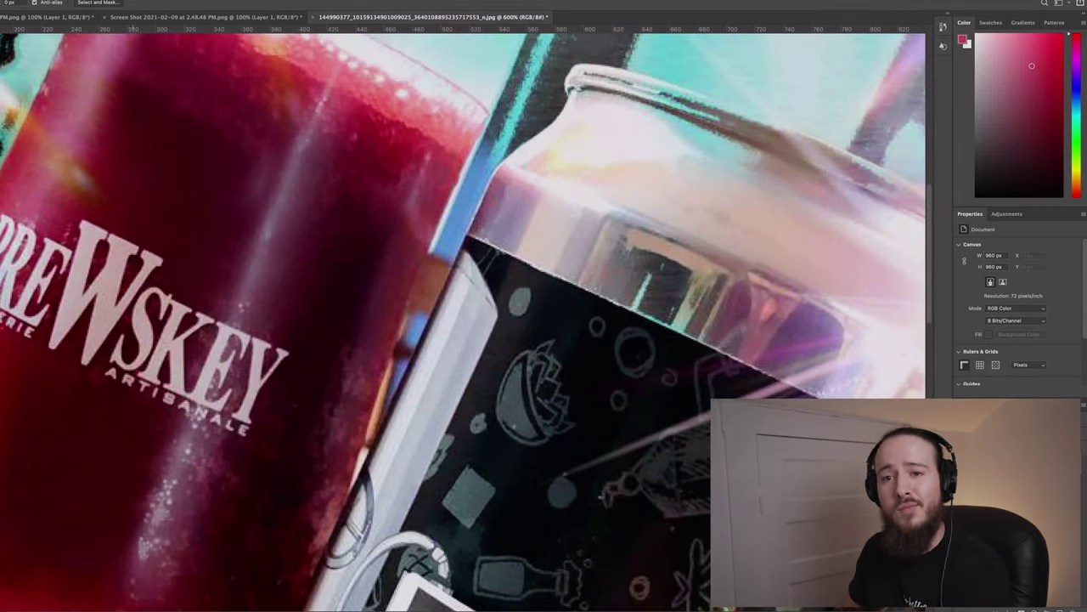
pyautogui.scroll(-2, 582, 589)
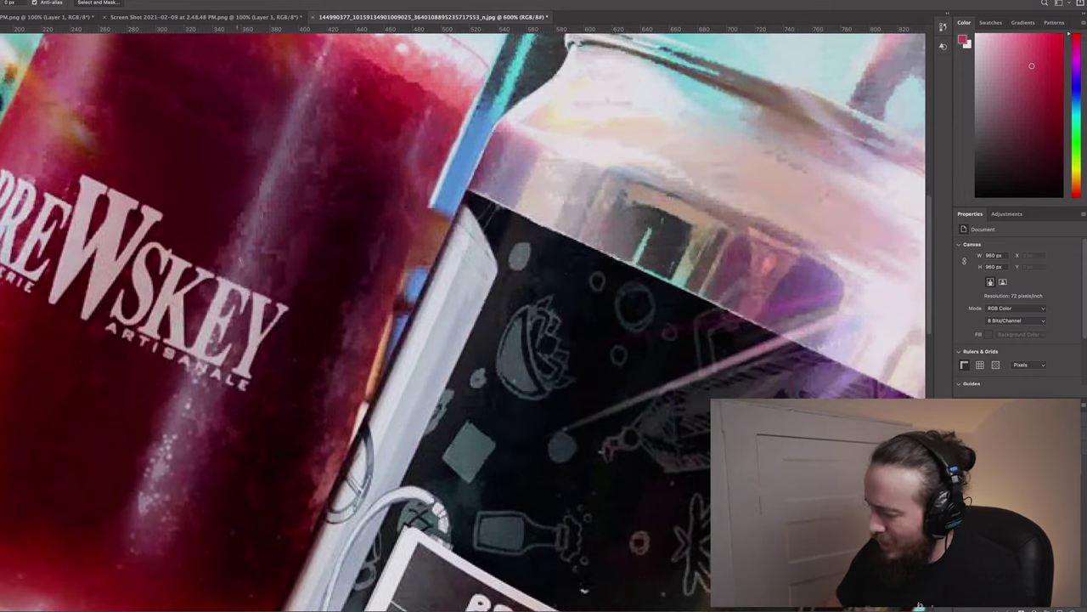
pyautogui.scroll(-2, 583, 589)
pyautogui.scroll(2, 664, 435)
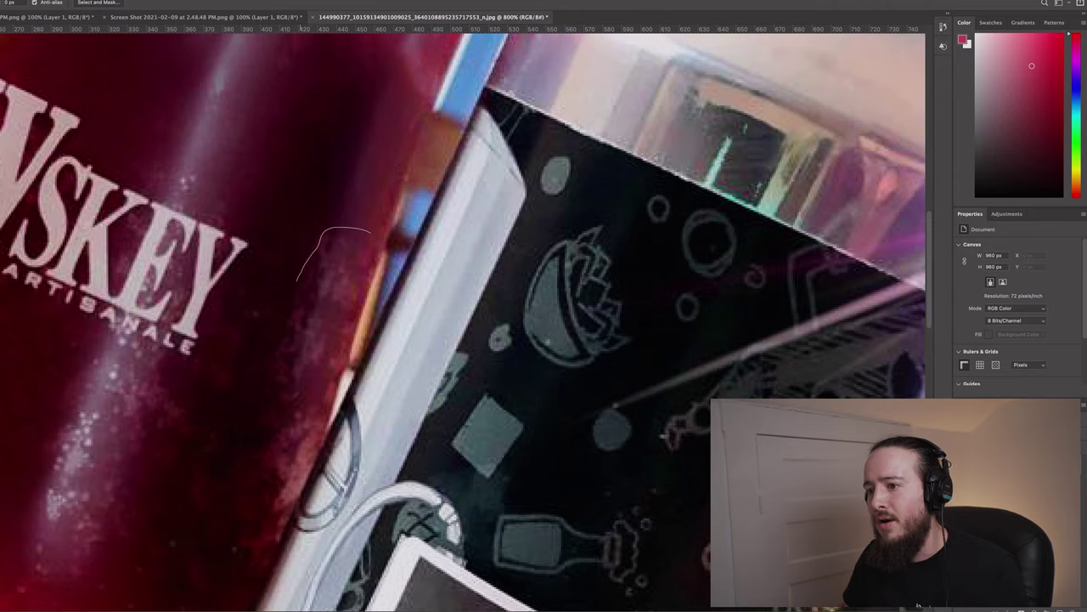
pyautogui.moveTo(299, 312)
pyautogui.mouseDown()
pyautogui.moveTo(321, 315)
pyautogui.moveTo(357, 293)
pyautogui.mouseUp()
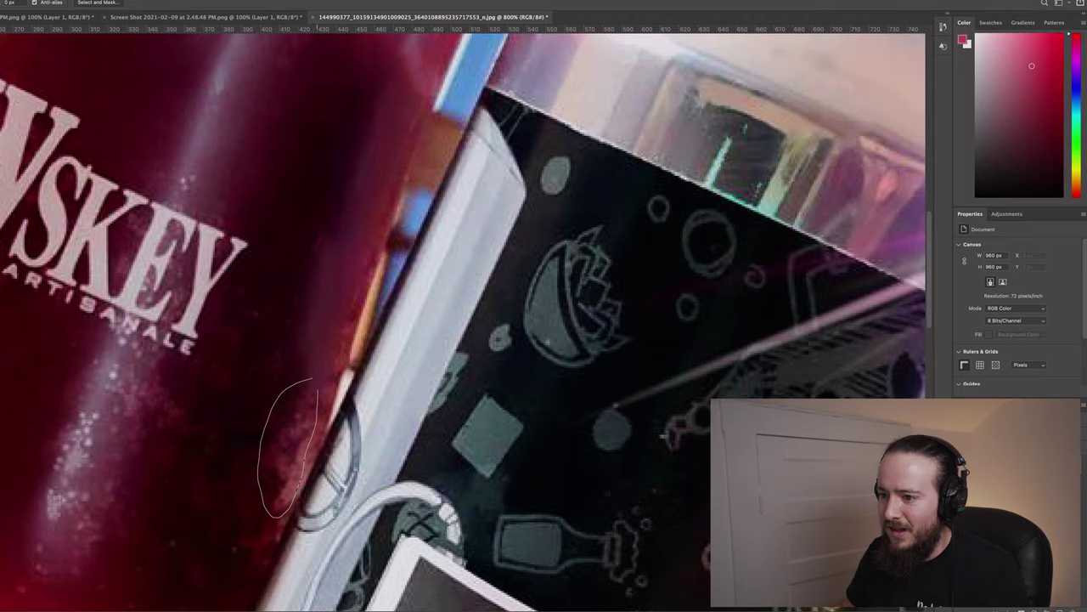
pyautogui.moveTo(315, 384); pyautogui.dragTo(311, 378)
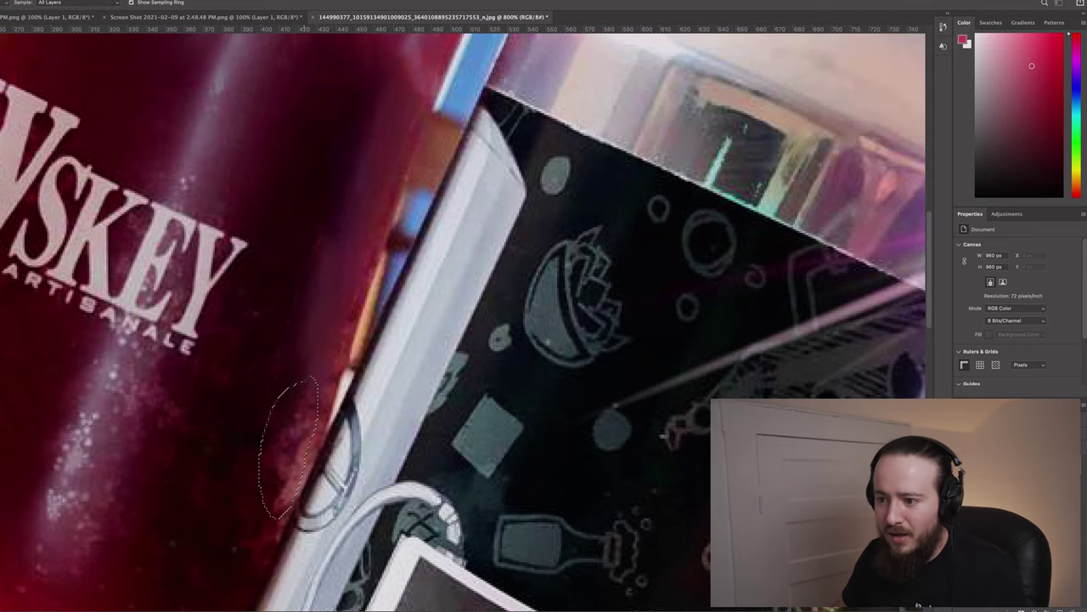
pyautogui.hotkey('ctrl', 'd')
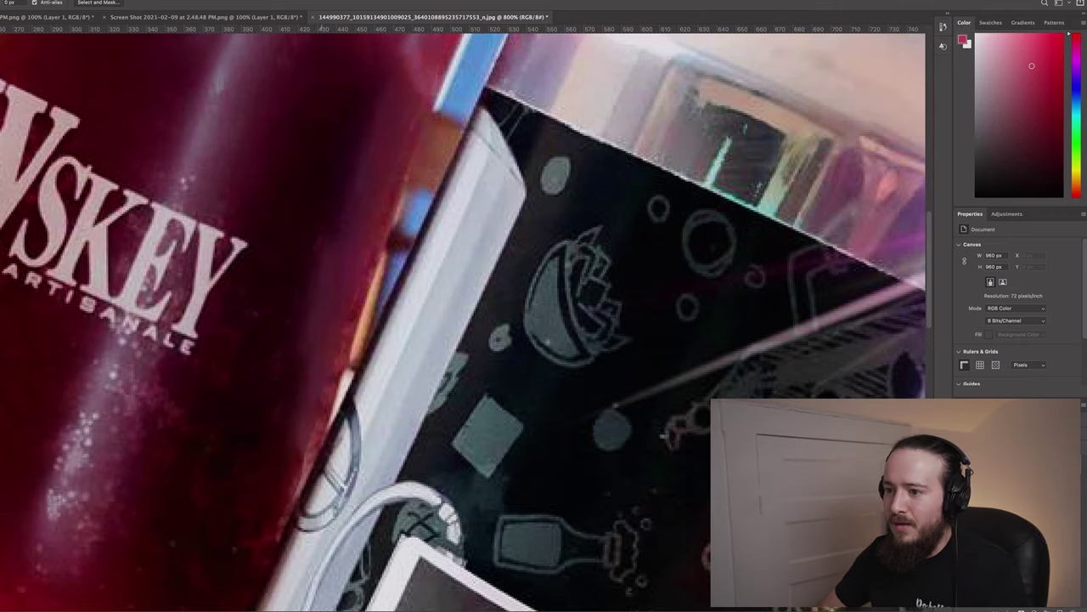
# Step: Zoom out to check the retouch on the whole photo, then zoom back in on the glass
pyautogui.hotkey('ctrl', '-')
pyautogui.hotkey('ctrl', '-')
pyautogui.hotkey('ctrl', '-')
pyautogui.hotkey('ctrl', '-')
pyautogui.hotkey('ctrl', '-')
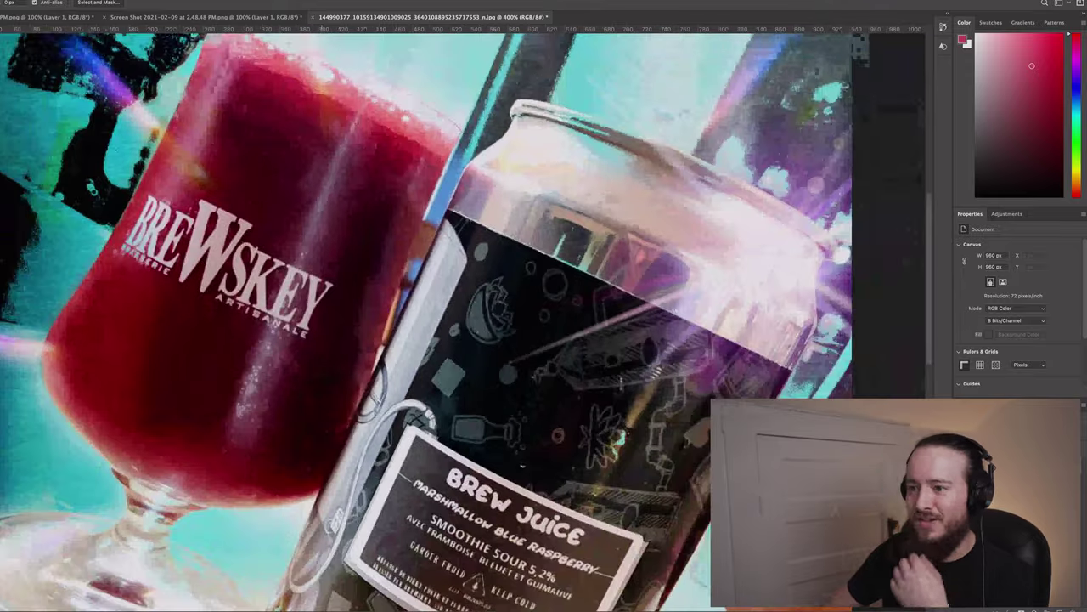
pyautogui.hotkey('ctrl', '-')
pyautogui.hotkey('ctrl', '-')
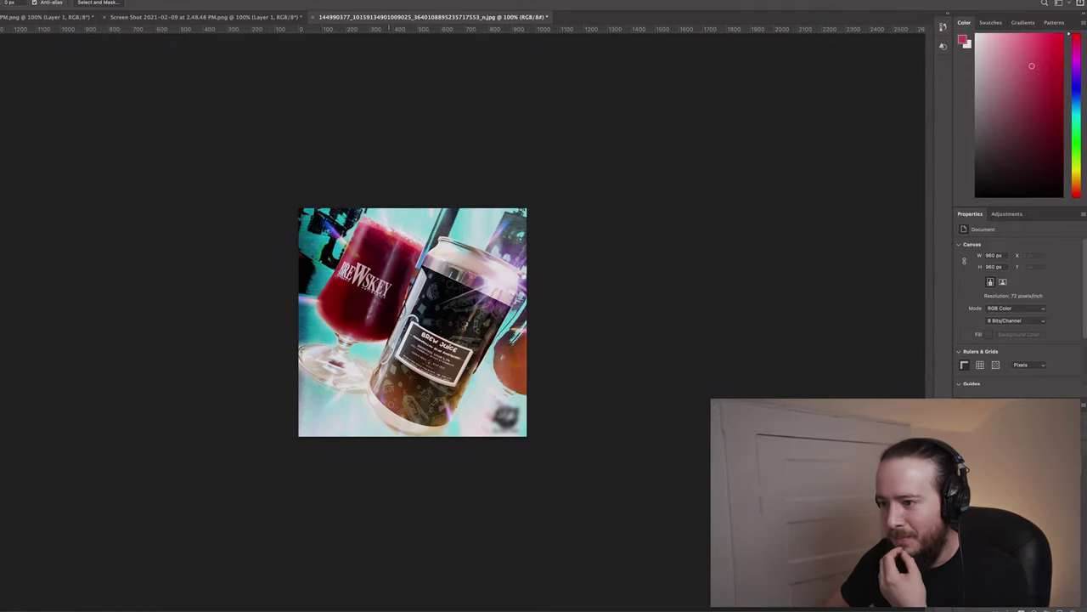
pyautogui.hotkey('ctrl', '+')
pyautogui.hotkey('ctrl', '+')
pyautogui.hotkey('ctrl', '+')
pyautogui.hotkey('ctrl', '+')
pyautogui.hotkey('ctrl', '+')
pyautogui.hotkey('ctrl', '+')
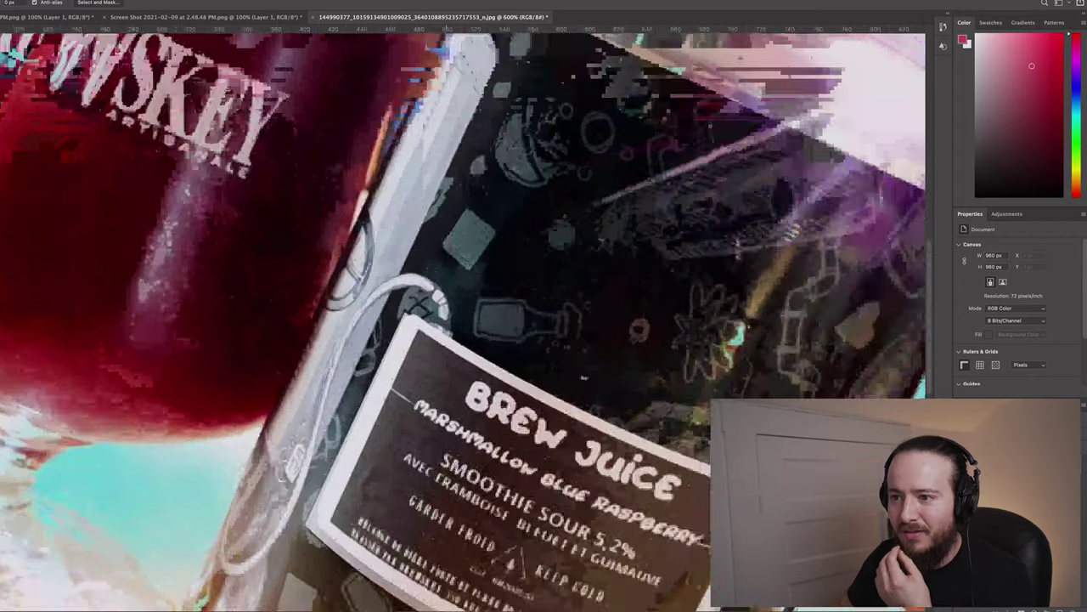
pyautogui.scroll(3, 463, 323)
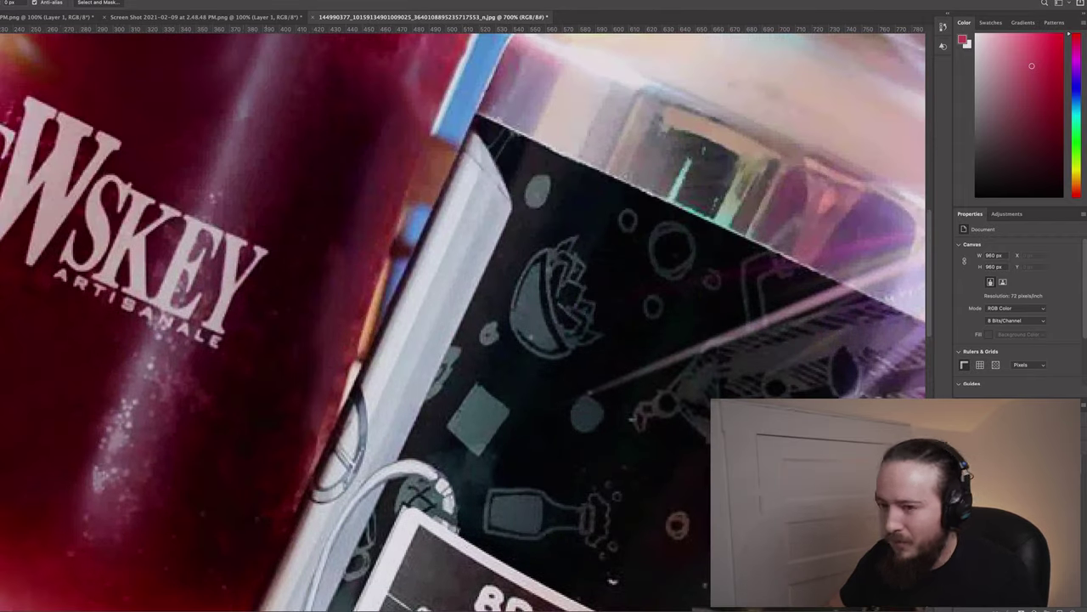
pyautogui.hotkey('ctrl', '+')
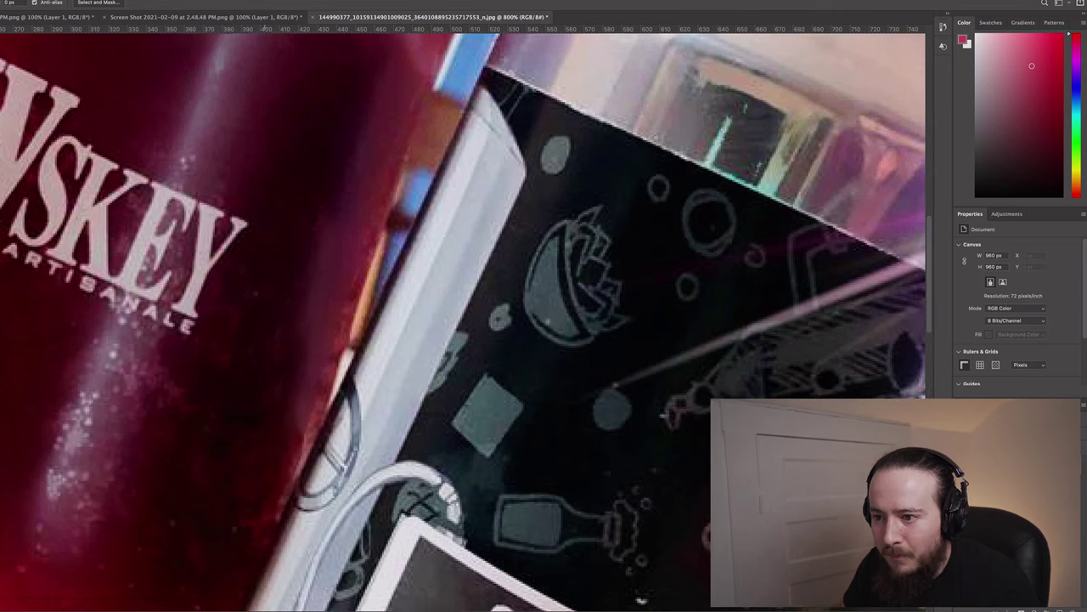
# Step: Patch the spots below the ARTISANALE lettering with the sampled dark red of the glass
pyautogui.moveTo(254, 301)
pyautogui.mouseDown()
pyautogui.moveTo(223, 318)
pyautogui.moveTo(270, 309)
pyautogui.mouseUp()
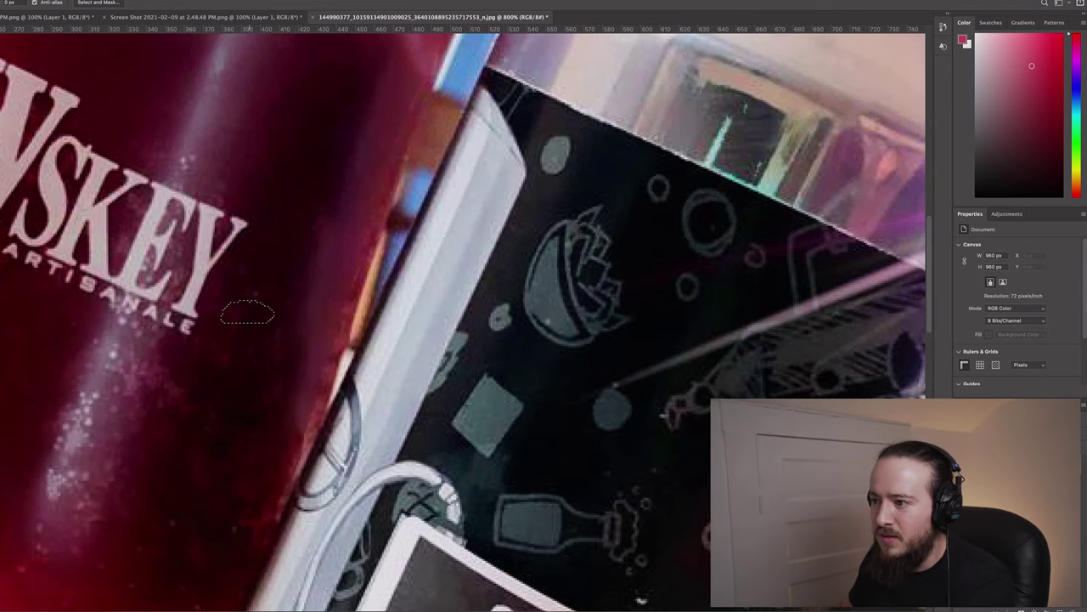
pyautogui.press('i')
pyautogui.press('l')
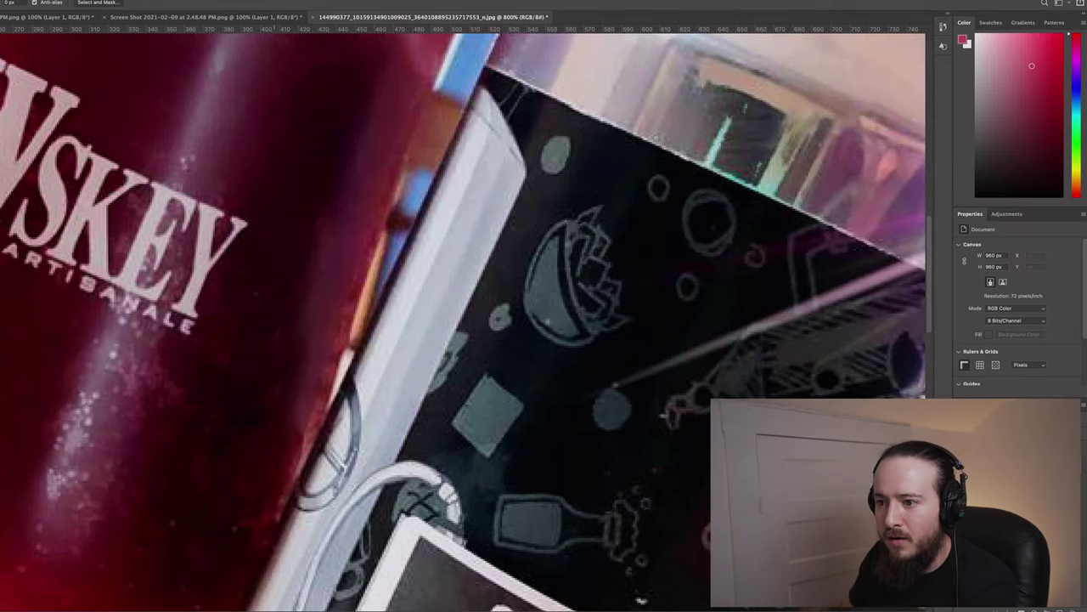
pyautogui.moveTo(262, 311); pyautogui.dragTo(280, 290)
pyautogui.press('i')
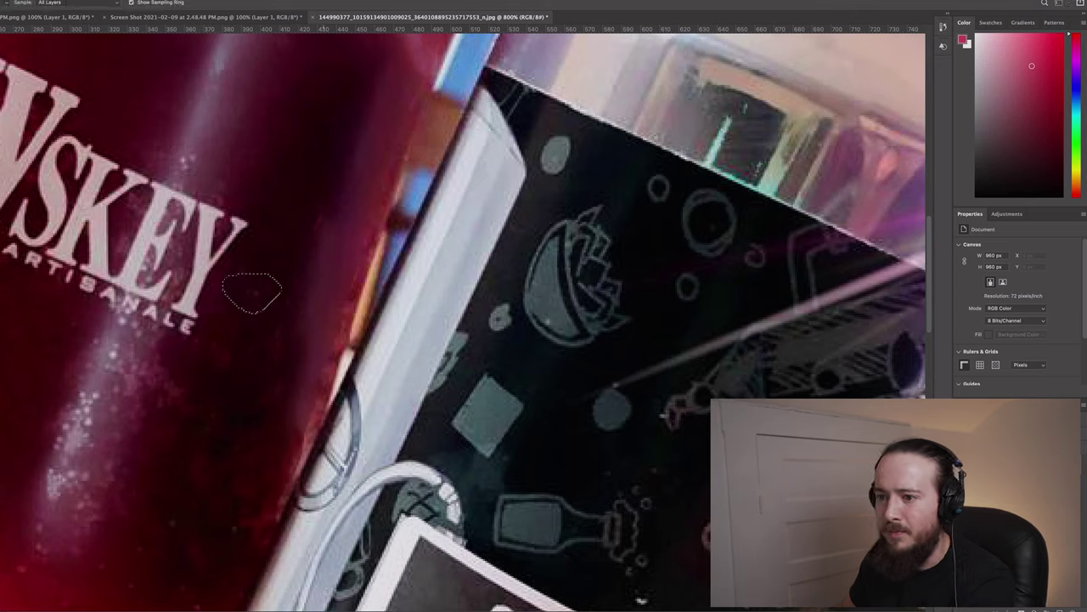
pyautogui.press('l')
pyautogui.hotkey('ctrl', 'd')
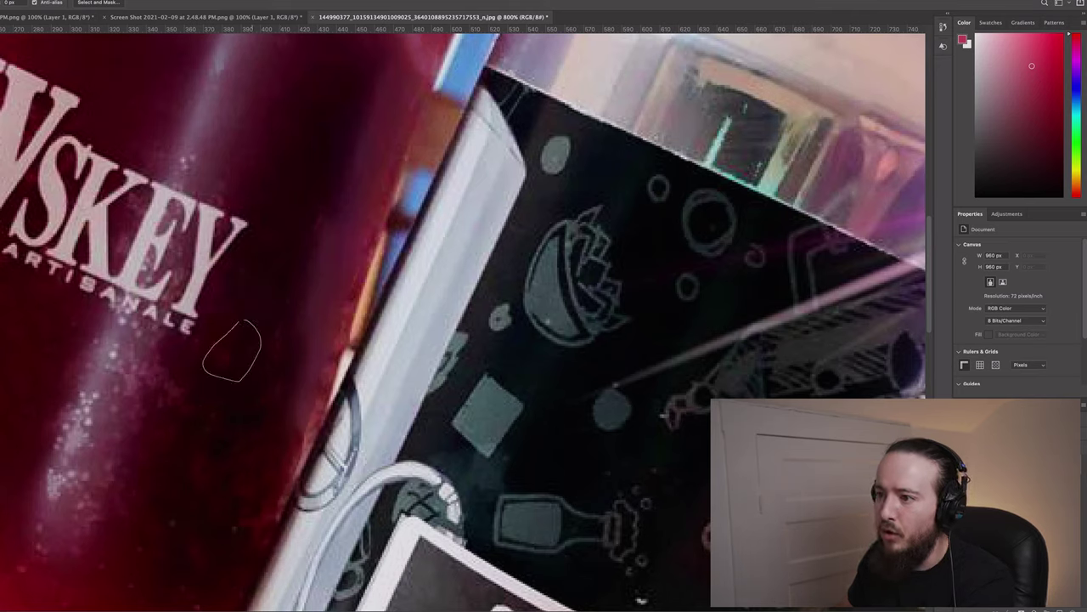
pyautogui.moveTo(223, 336); pyautogui.dragTo(237, 321)
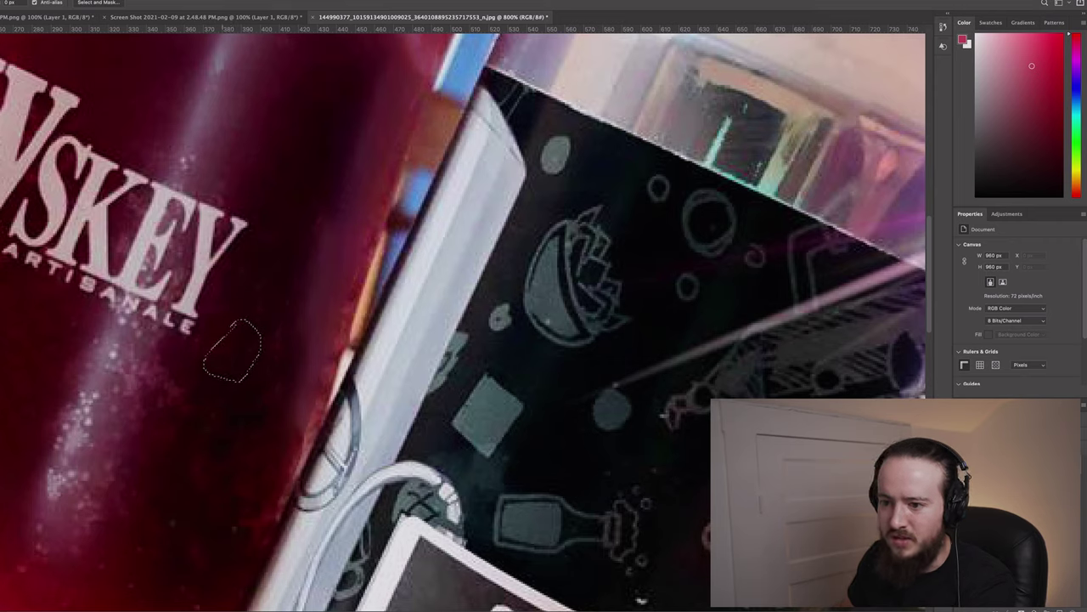
pyautogui.hotkey('ctrl', 'd')
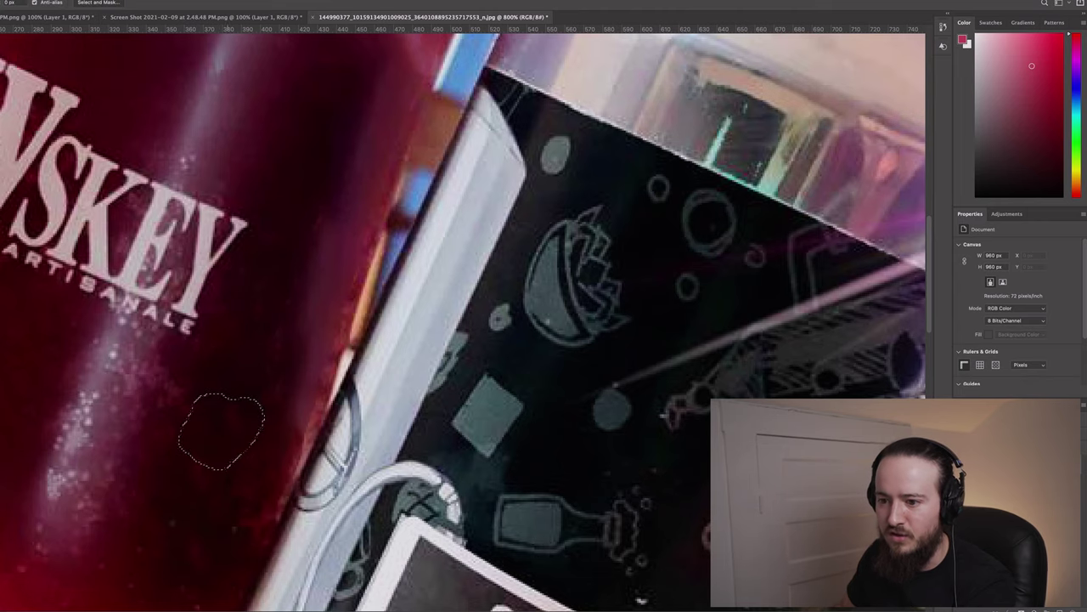
pyautogui.hotkey('ctrl', 'd')
# Step: Fill the spots lower on the glass near its bottom with sampled darker red
pyautogui.scroll(-2, 466, 322)
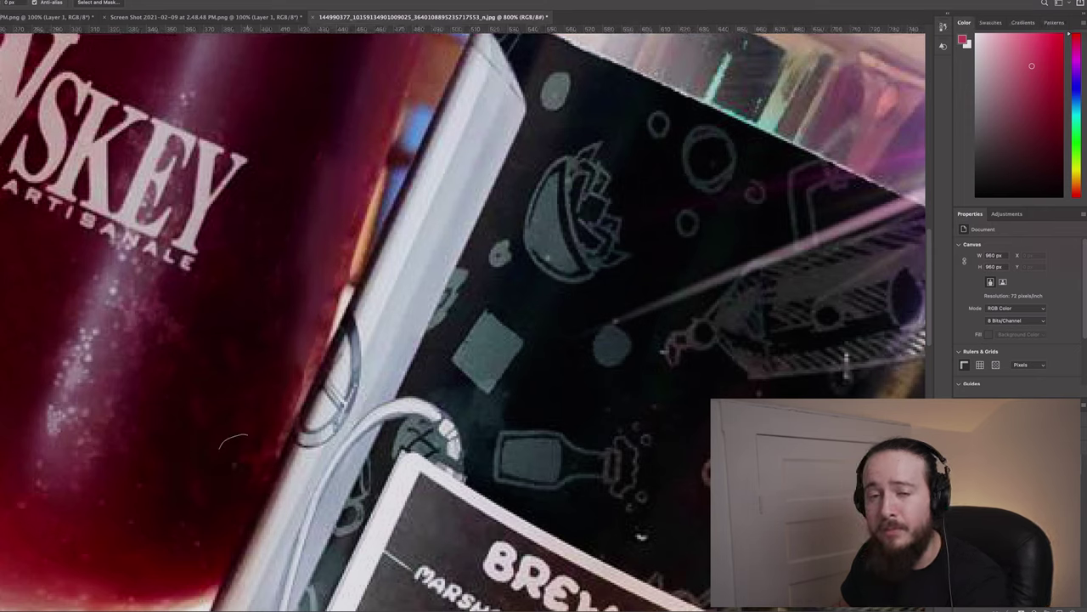
pyautogui.moveTo(254, 436); pyautogui.dragTo(255, 450)
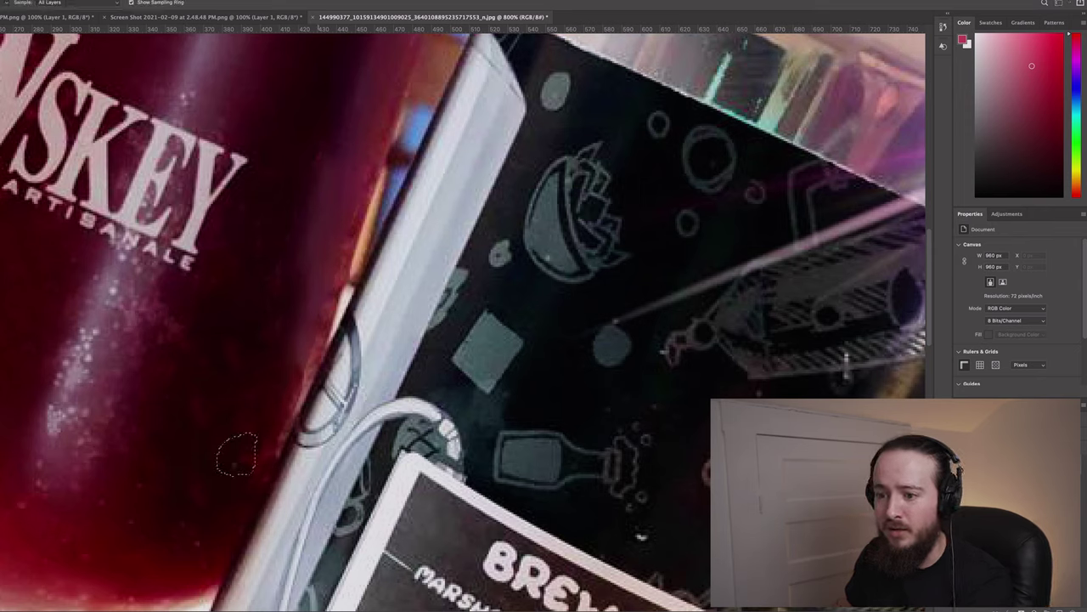
pyautogui.hotkey('ctrl', 'd')
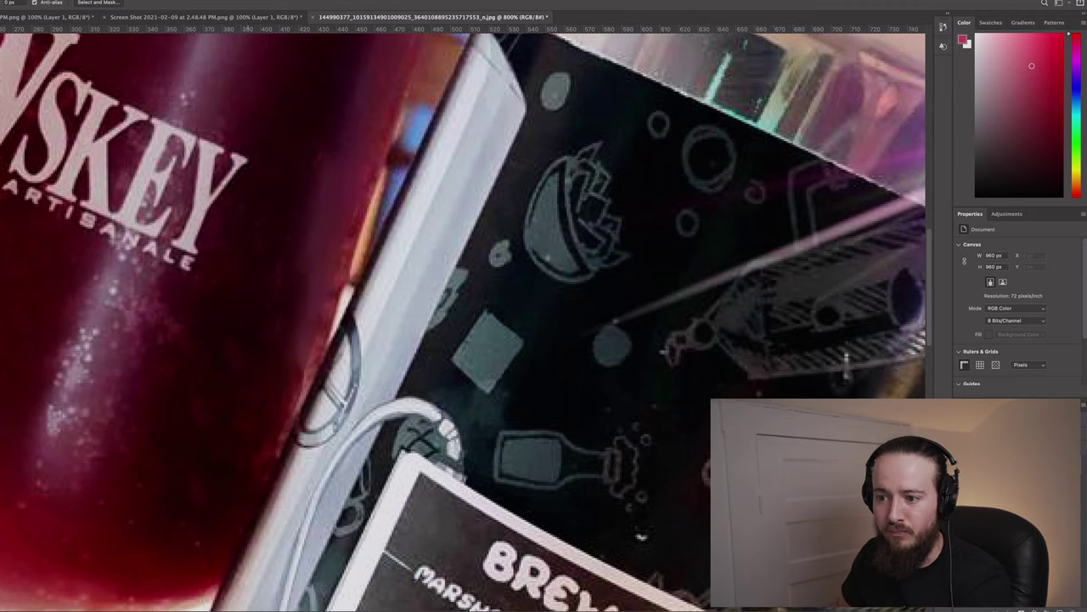
pyautogui.moveTo(258, 409); pyautogui.dragTo(254, 403)
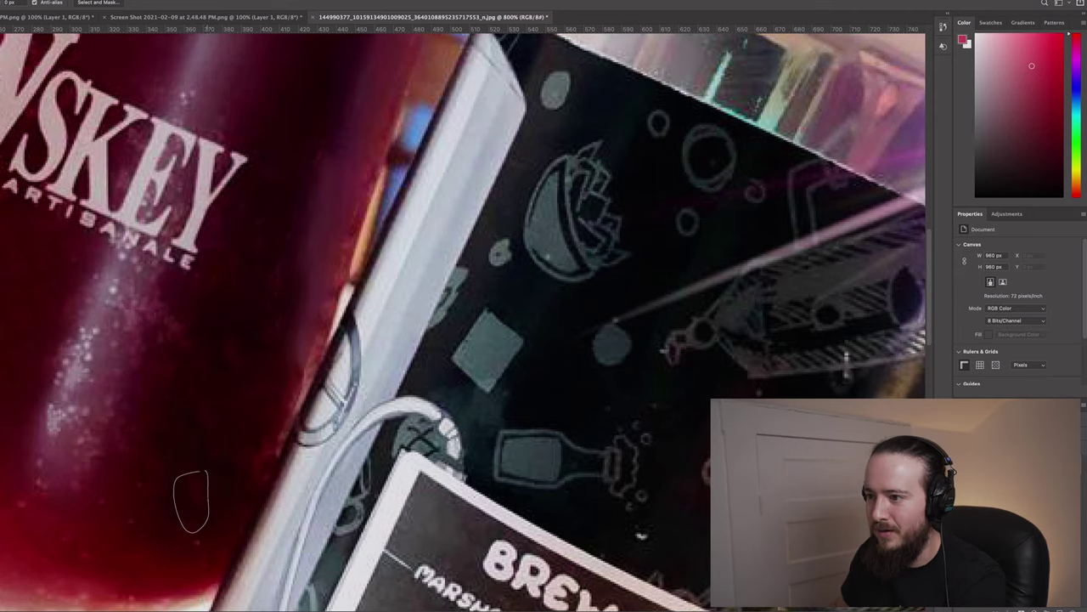
pyautogui.press('i')
pyautogui.press('l')
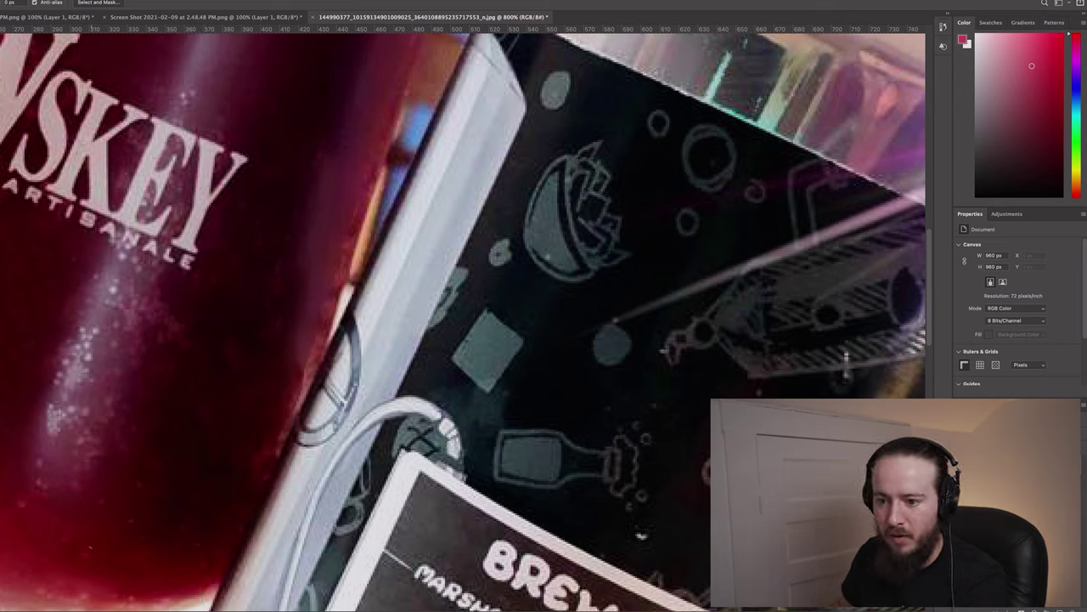
pyautogui.press('i')
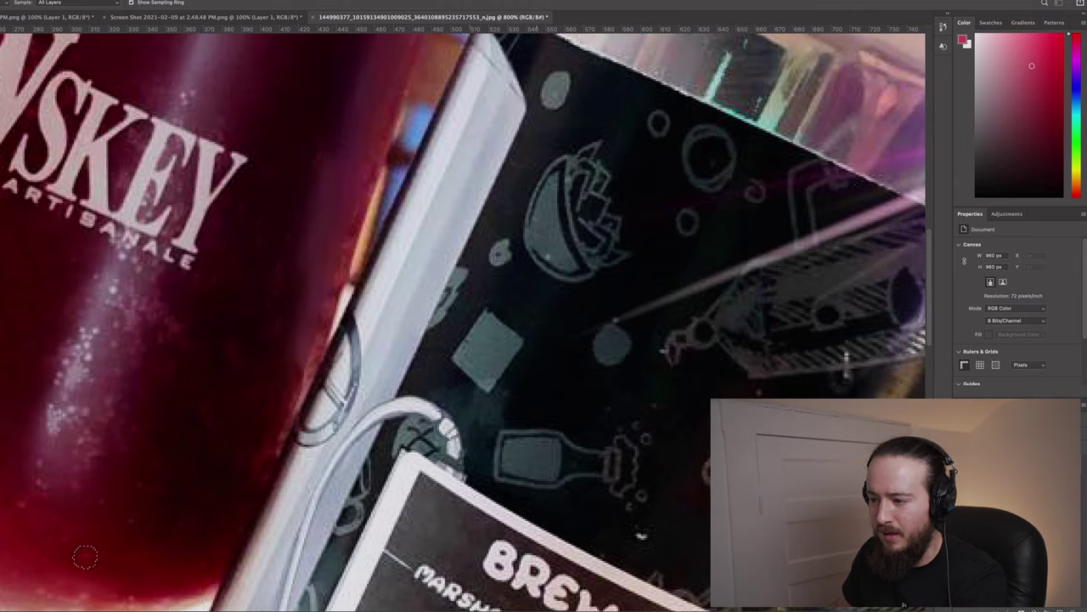
pyautogui.press('l')
pyautogui.scroll(-6, 466, 320)
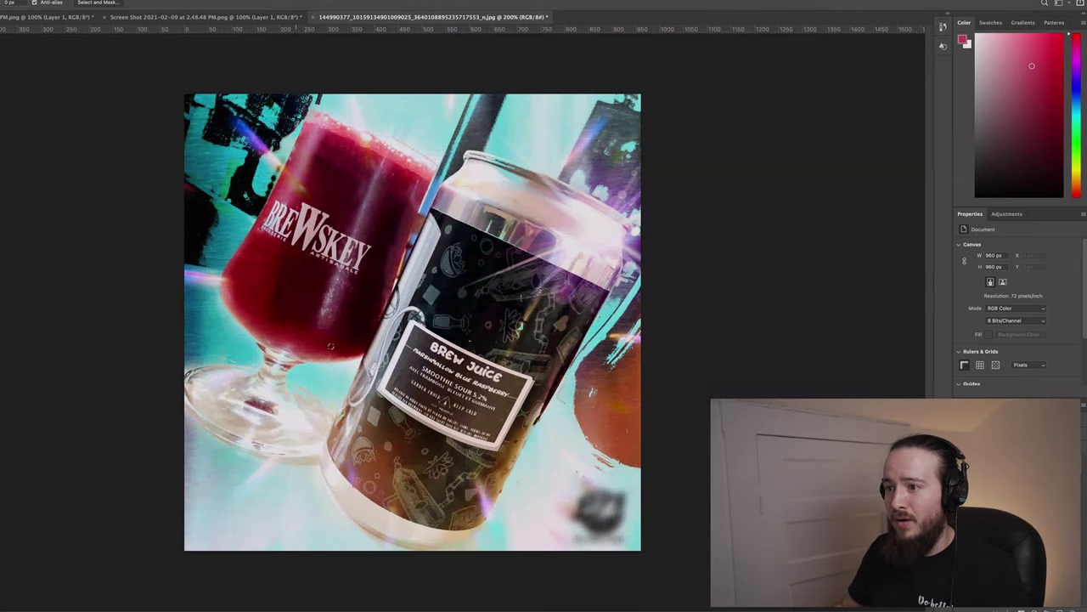
pyautogui.scroll(-2, 412, 322)
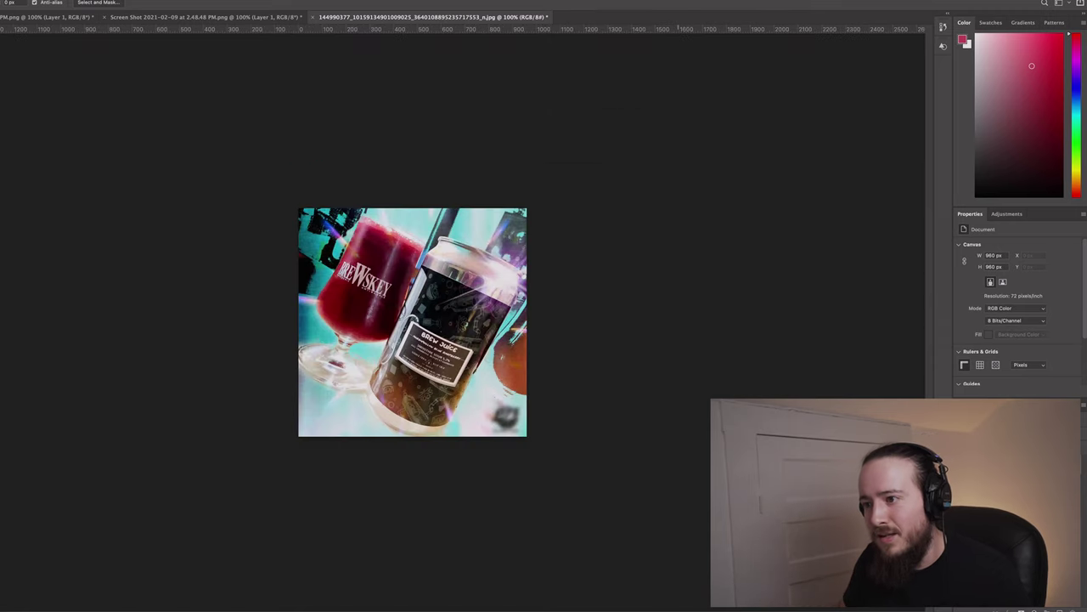